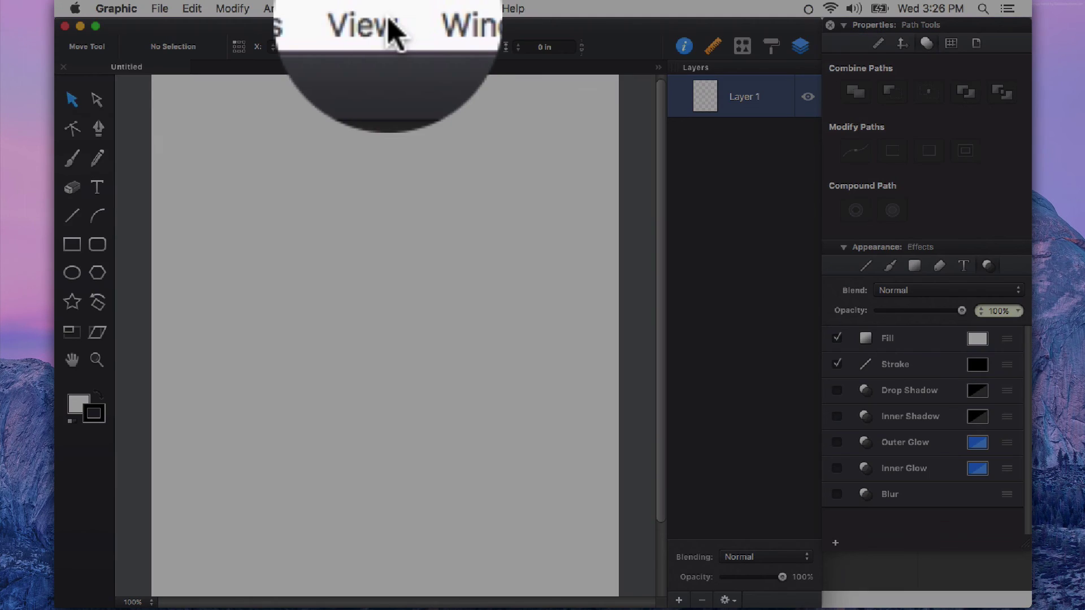
# Show the Appearance inspector with its Effects list beside the Path Tools properties, via the Window menu
pyautogui.click(411, 8)
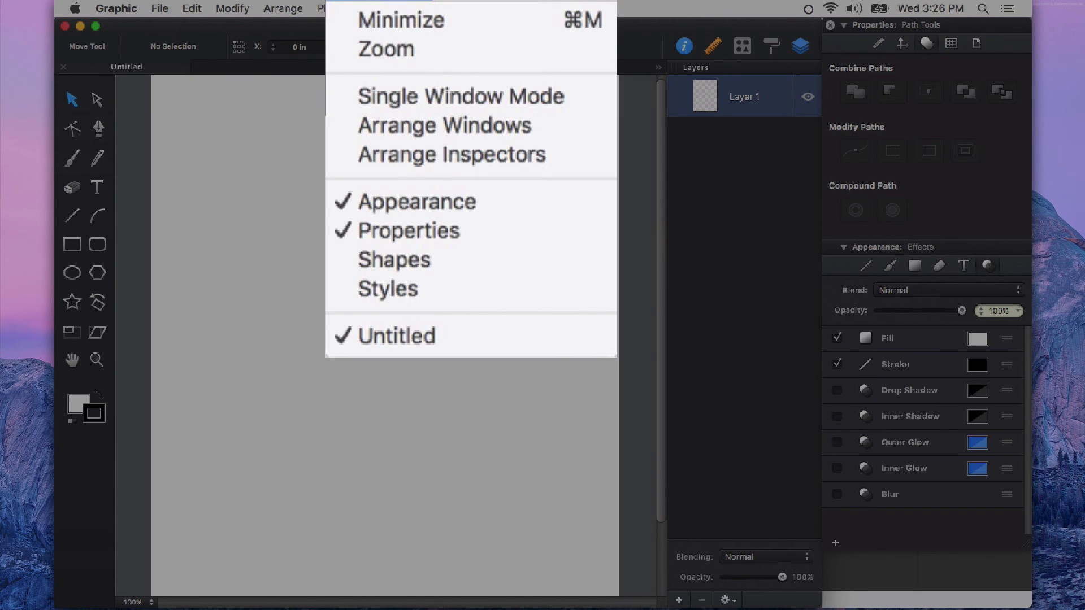
pyautogui.click(498, 212)
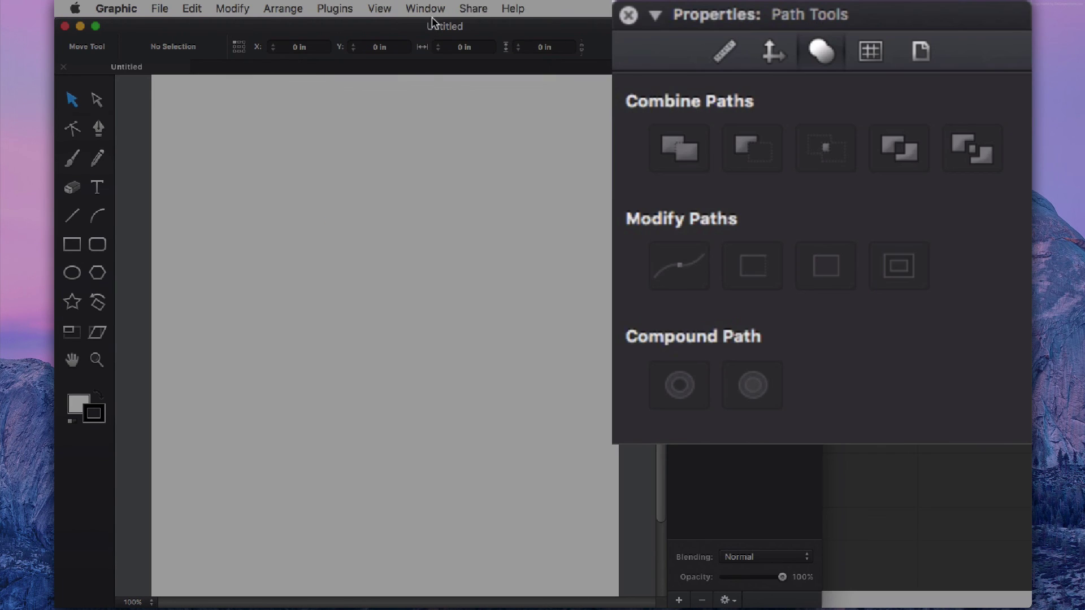
pyautogui.click(411, 8)
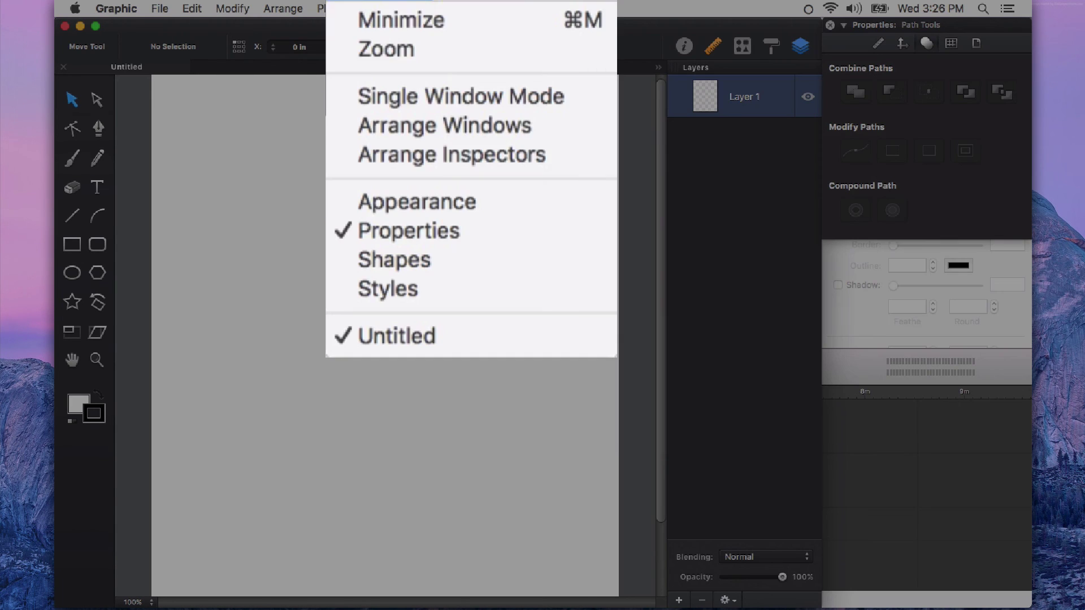
pyautogui.click(412, 198)
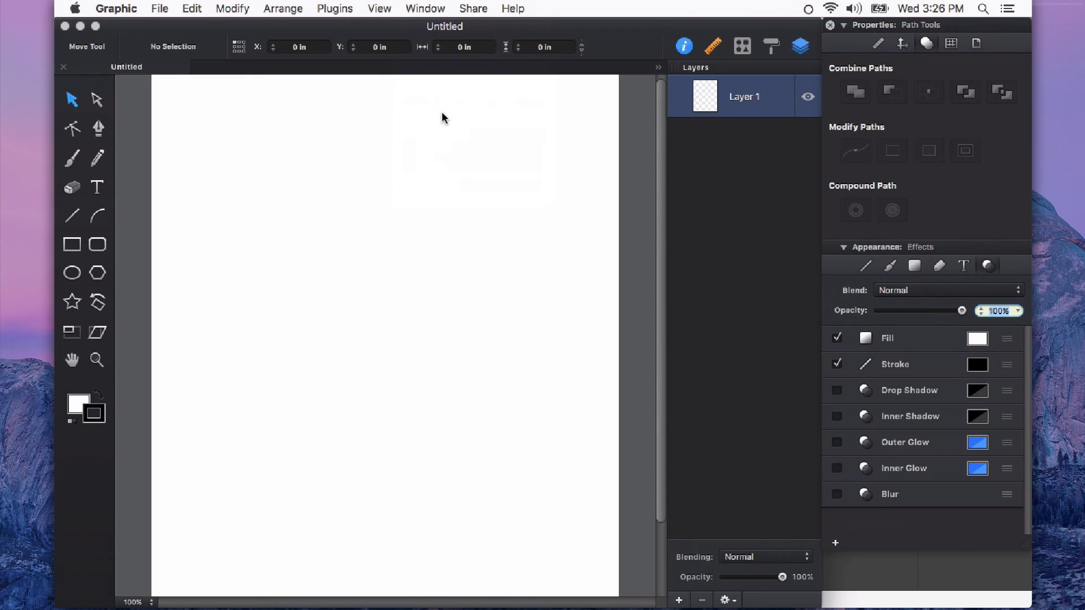
# Drag an ornament shape from the Shape Library onto the canvas
pyautogui.click(747, 48)
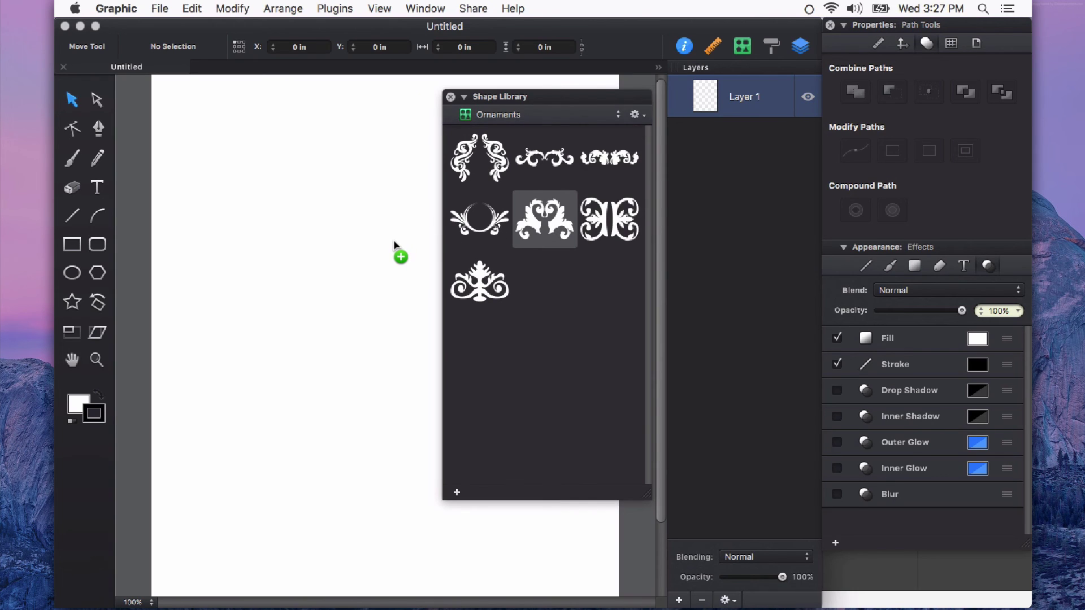
pyautogui.moveTo(393, 239); pyautogui.dragTo(394, 241)
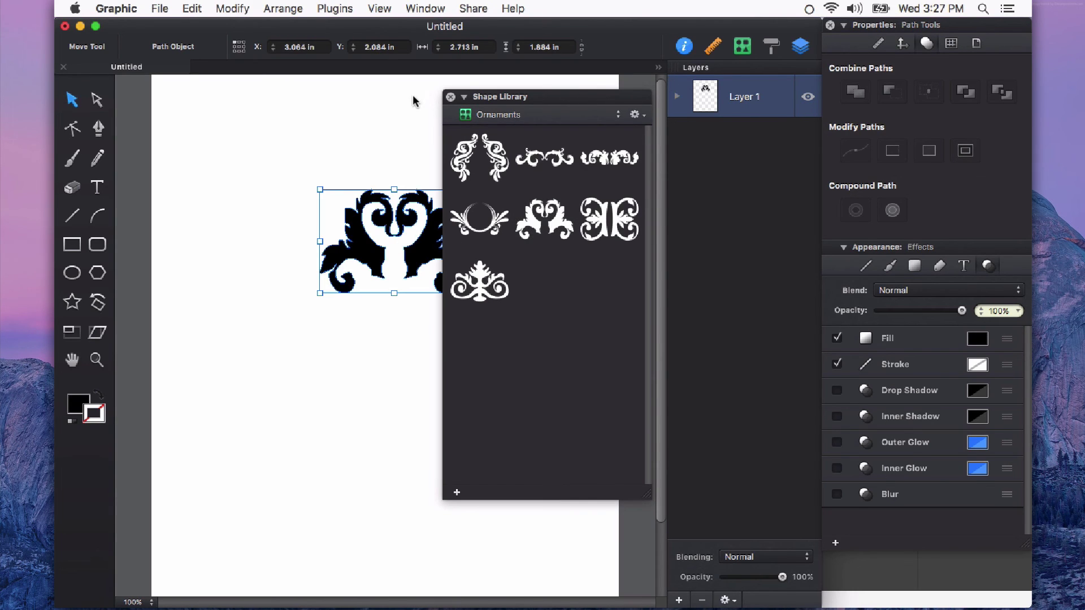
pyautogui.click(450, 97)
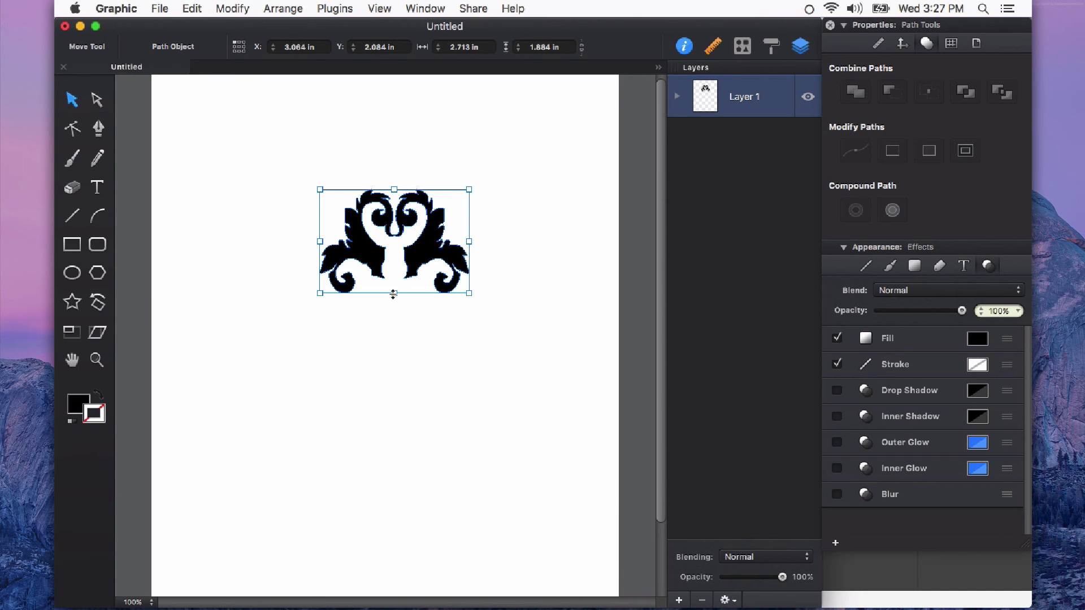
# Enlarge the ornament to 6.834 × 4.745 in and move it lower to X 1.004, Y 1.153
pyautogui.moveTo(394, 294); pyautogui.dragTo(390, 374)
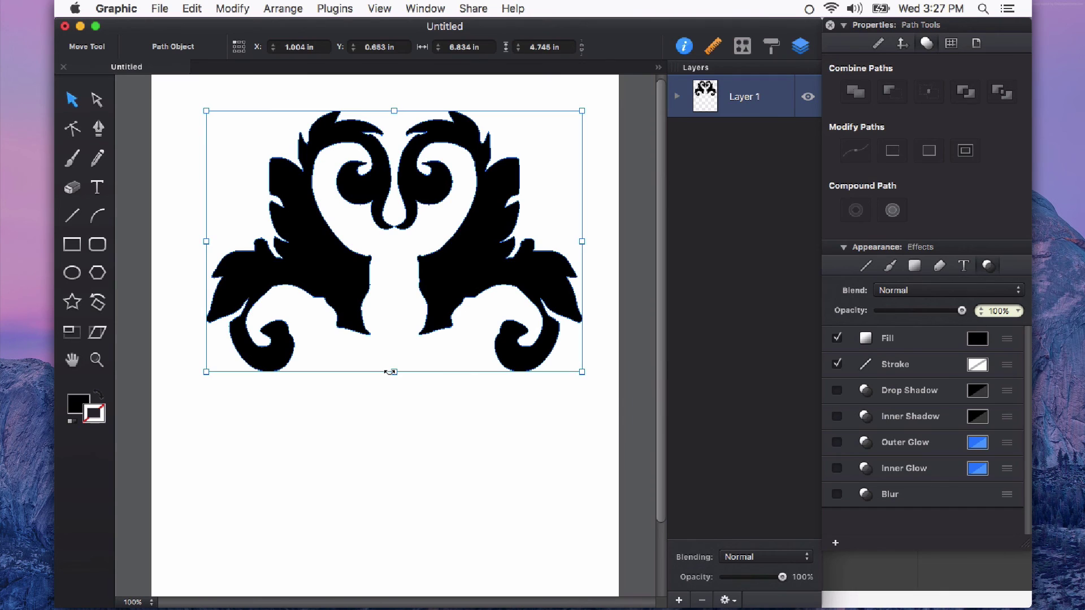
pyautogui.click(484, 435)
pyautogui.click(484, 283)
pyautogui.moveTo(485, 283); pyautogui.dragTo(484, 310)
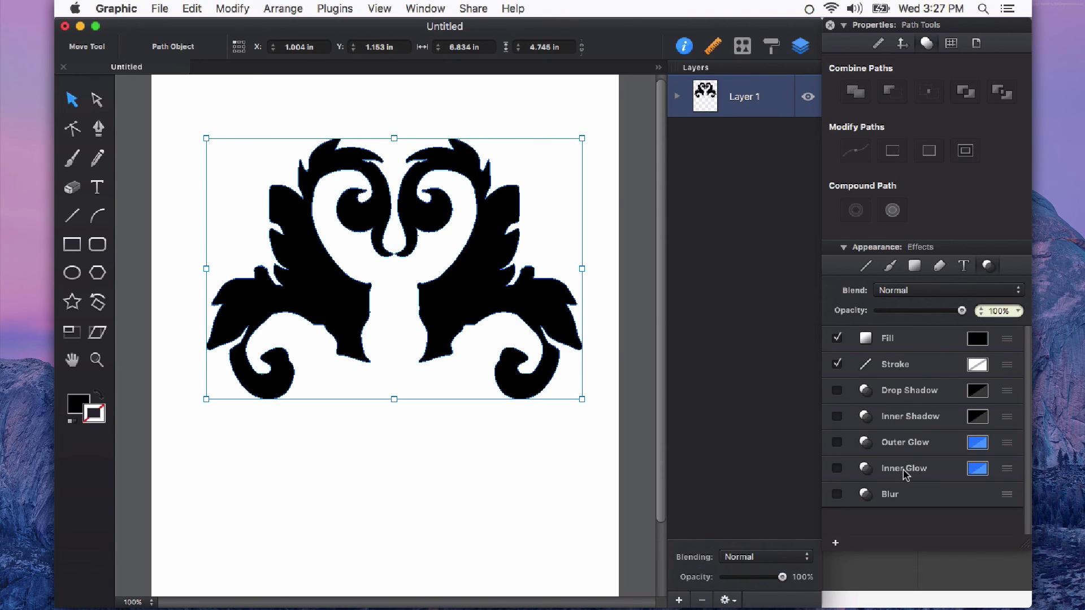
# Fill the ornament with a white-to-black gradient and make it run vertically, dark at the bottom
pyautogui.click(979, 339)
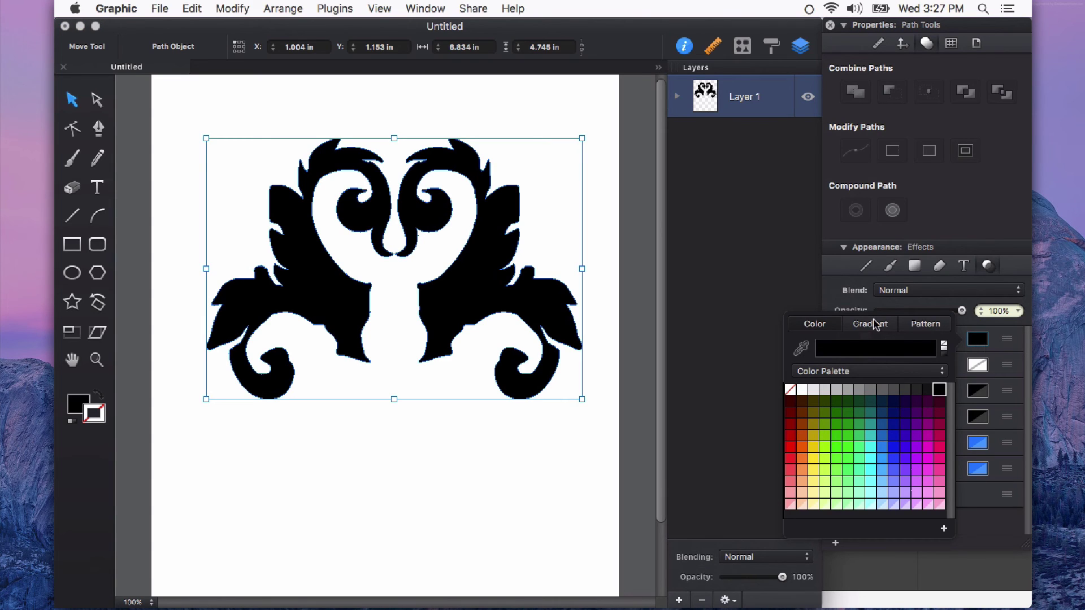
pyautogui.click(864, 325)
pyautogui.click(798, 348)
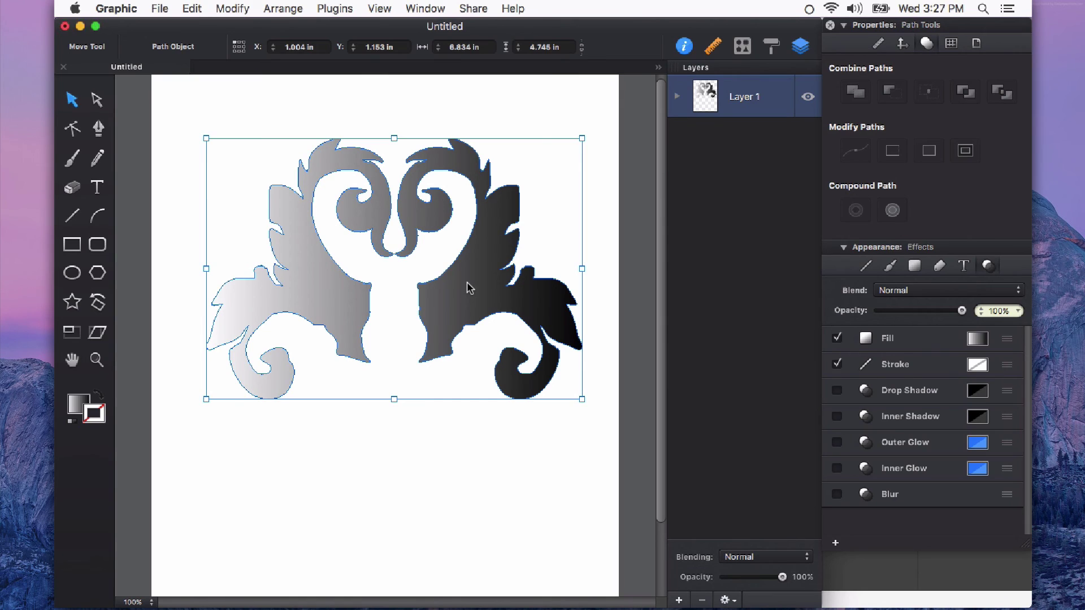
pyautogui.press('g')
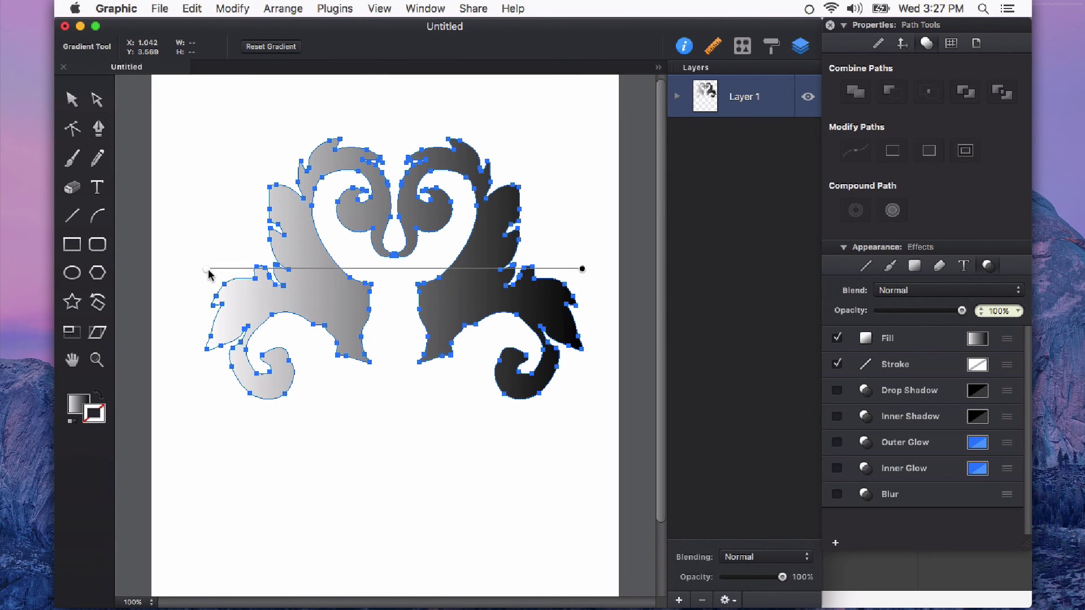
pyautogui.moveTo(206, 269); pyautogui.dragTo(395, 146)
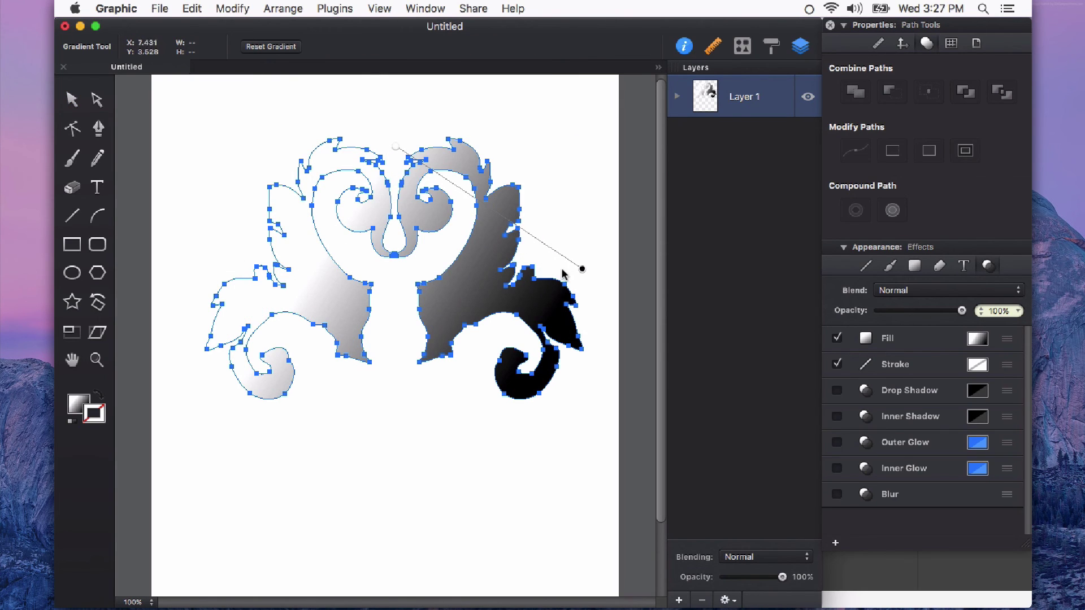
pyautogui.moveTo(582, 269); pyautogui.dragTo(395, 378)
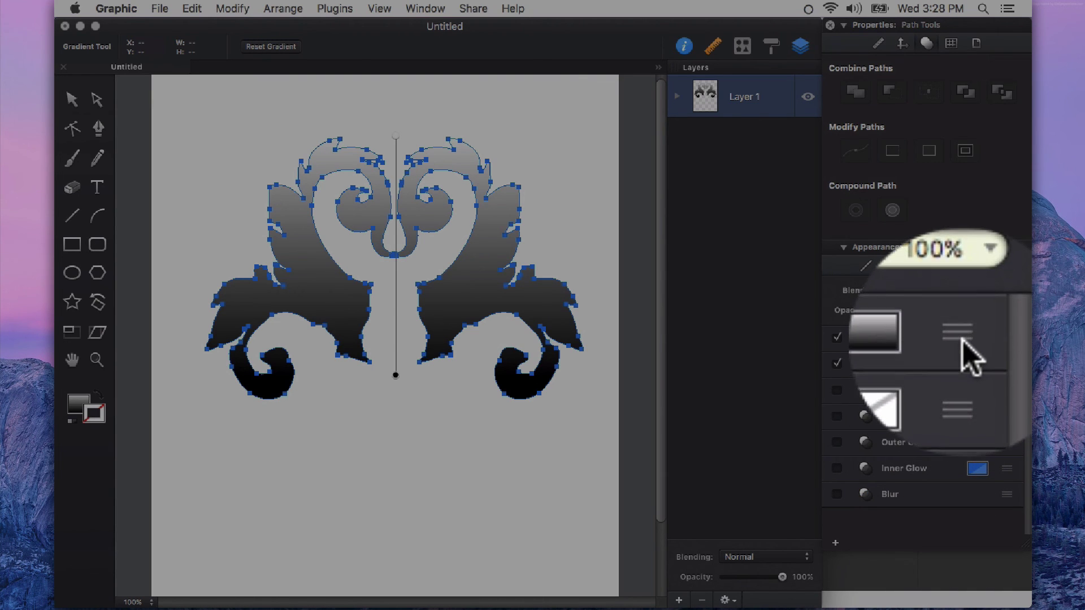
# Set the gradient start stop to teal and the end stop to blue-violet
pyautogui.click(965, 343)
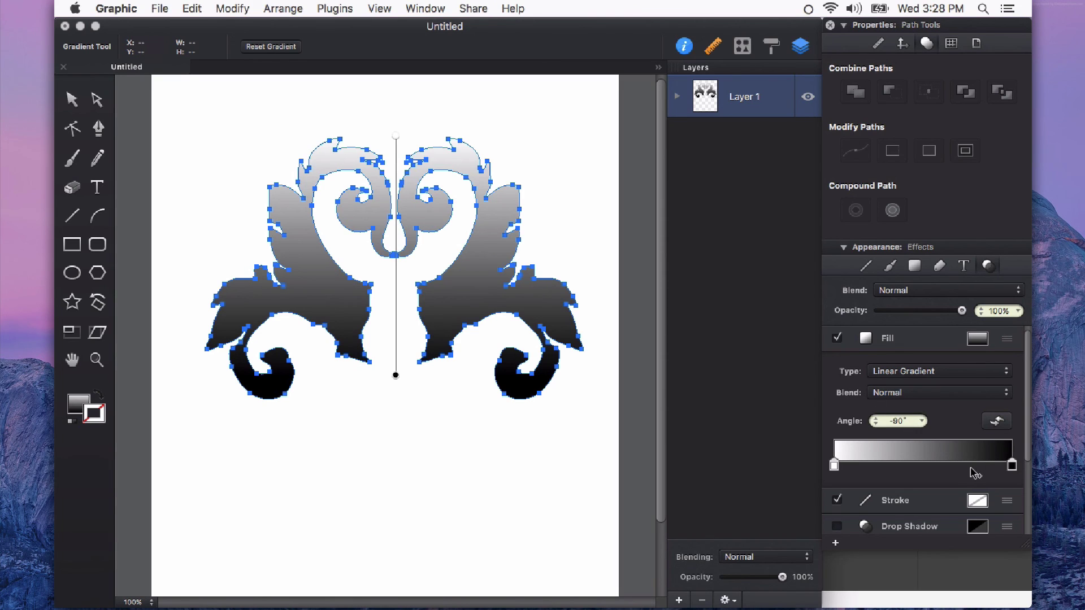
pyautogui.click(834, 467)
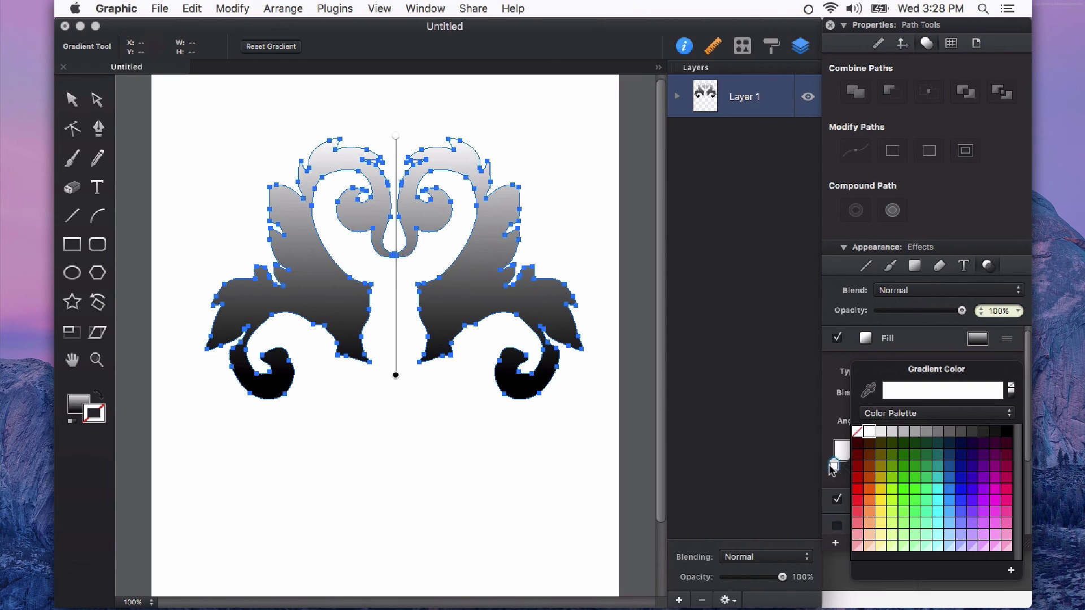
pyautogui.click(943, 485)
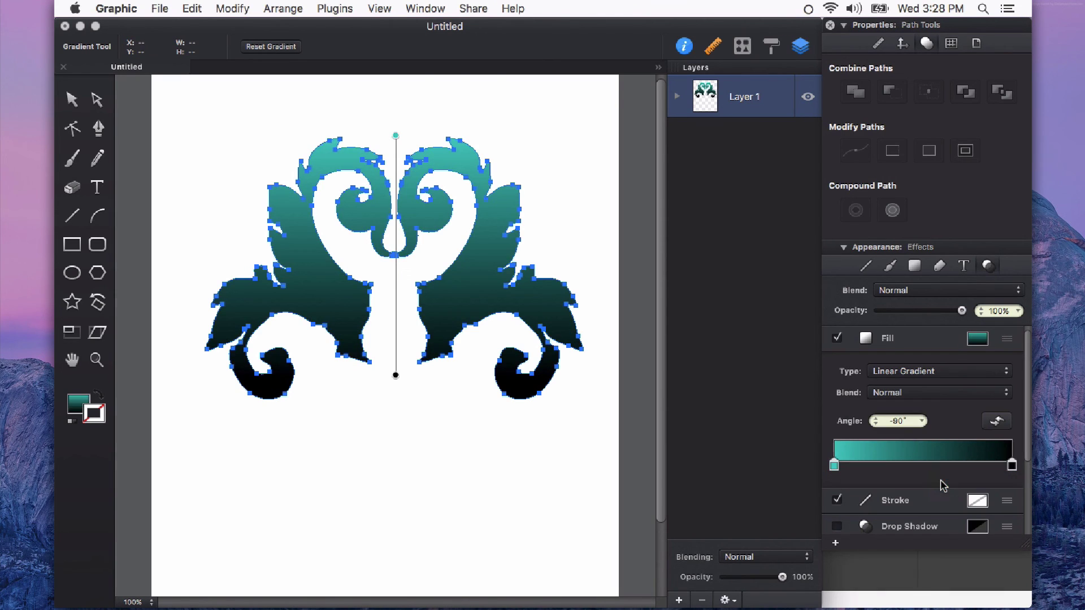
pyautogui.click(1012, 465)
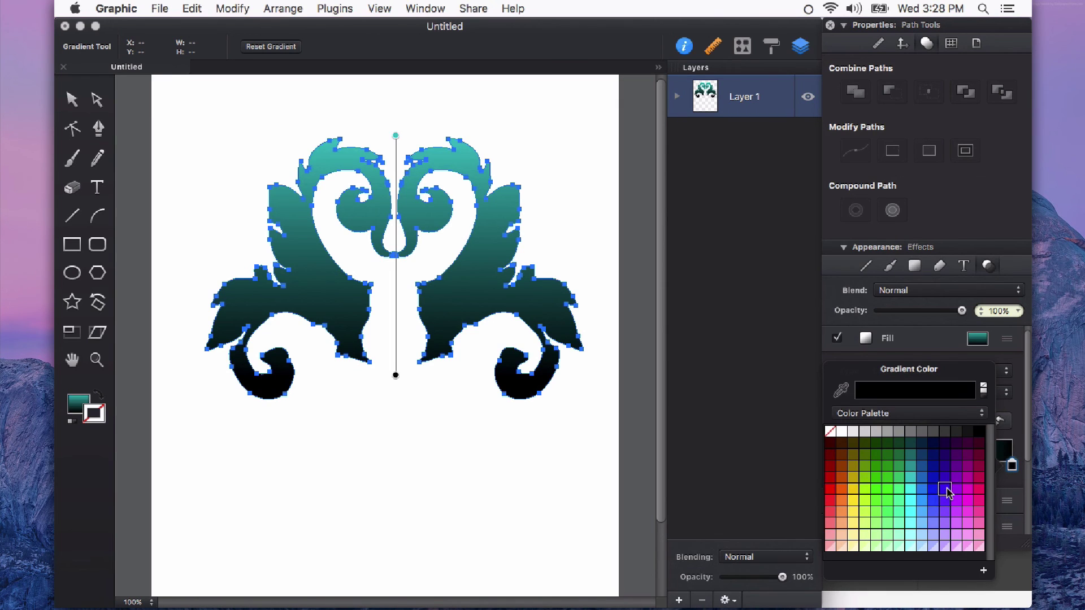
pyautogui.click(945, 489)
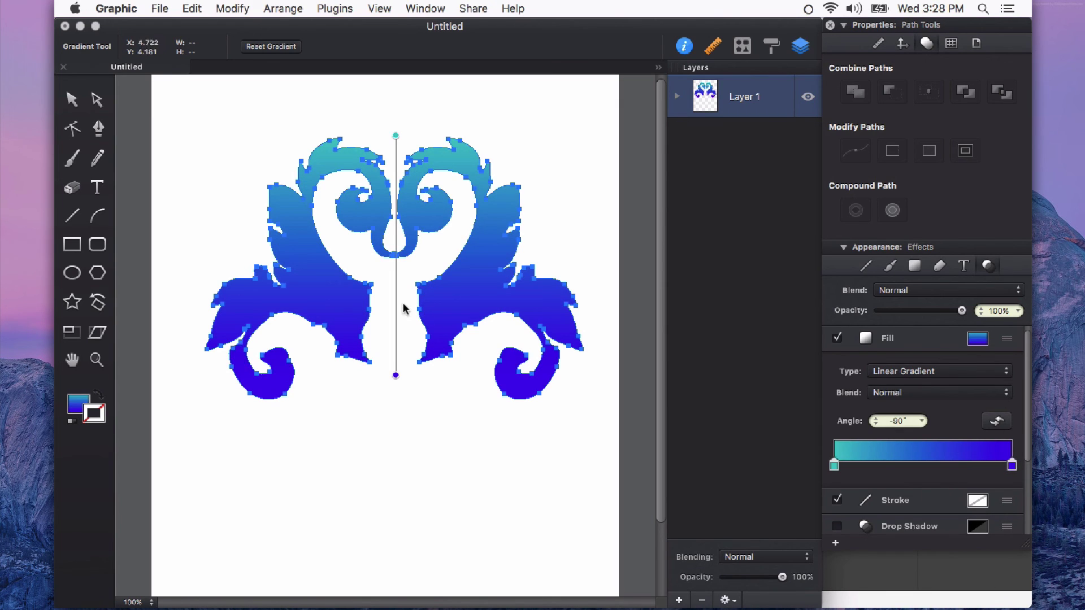
# Enable a drop shadow on the ornament and set its size to 15 pt
pyautogui.press('v')
pyautogui.click(837, 391)
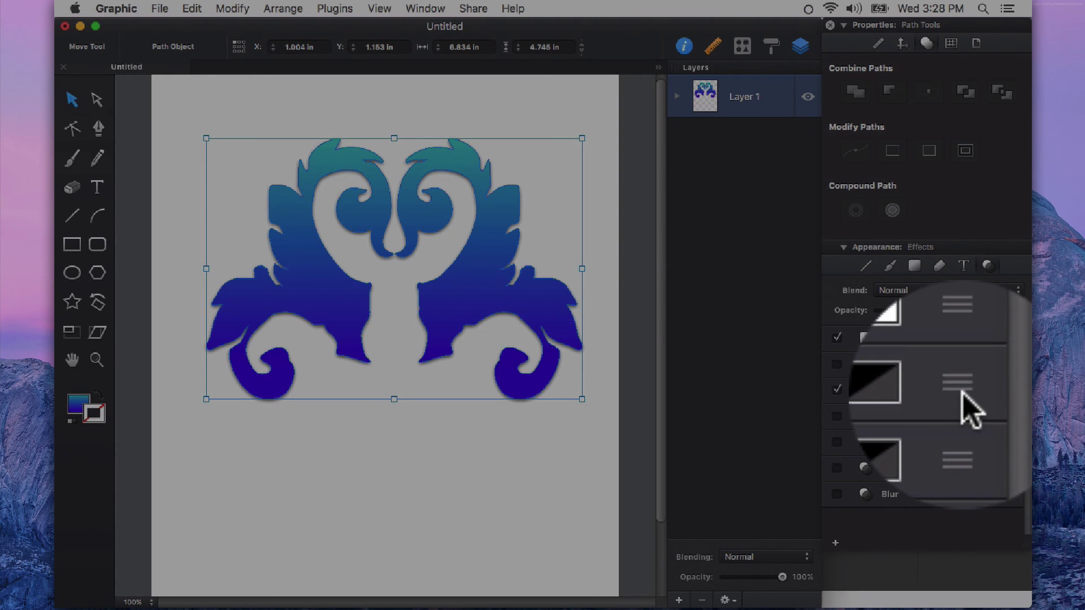
pyautogui.click(971, 411)
pyautogui.scroll(-3, 840, 472)
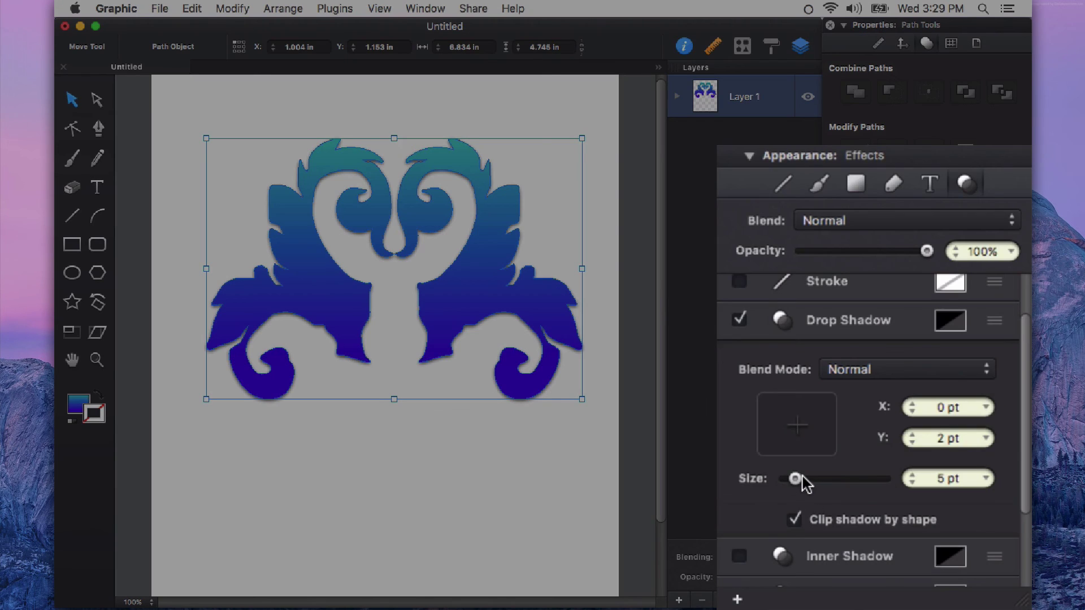
pyautogui.moveTo(797, 479); pyautogui.dragTo(843, 481)
pyautogui.click(938, 482)
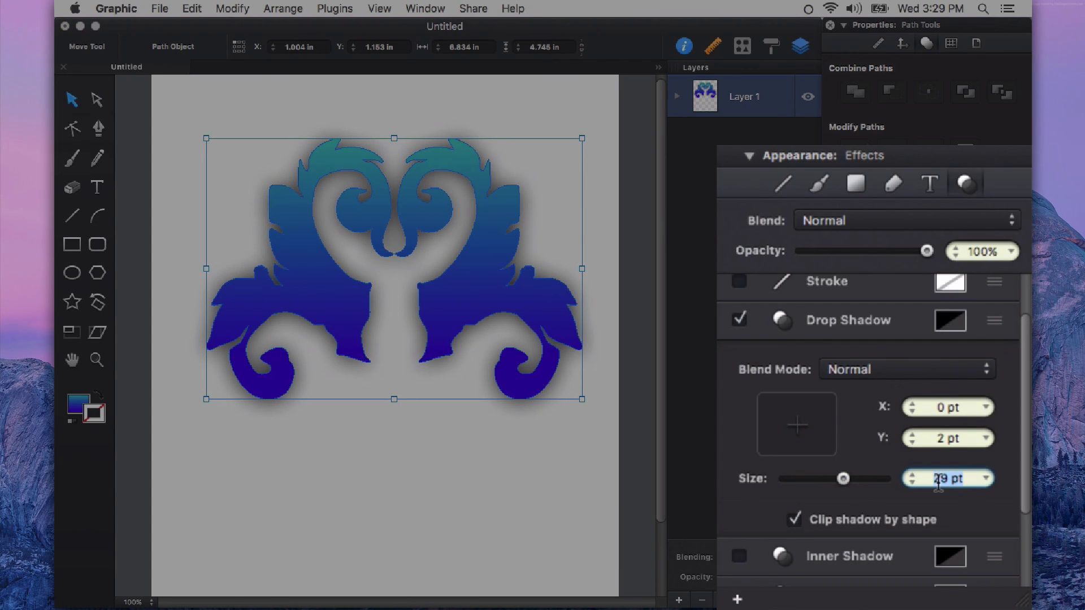
pyautogui.write('15')
pyautogui.press('Return')
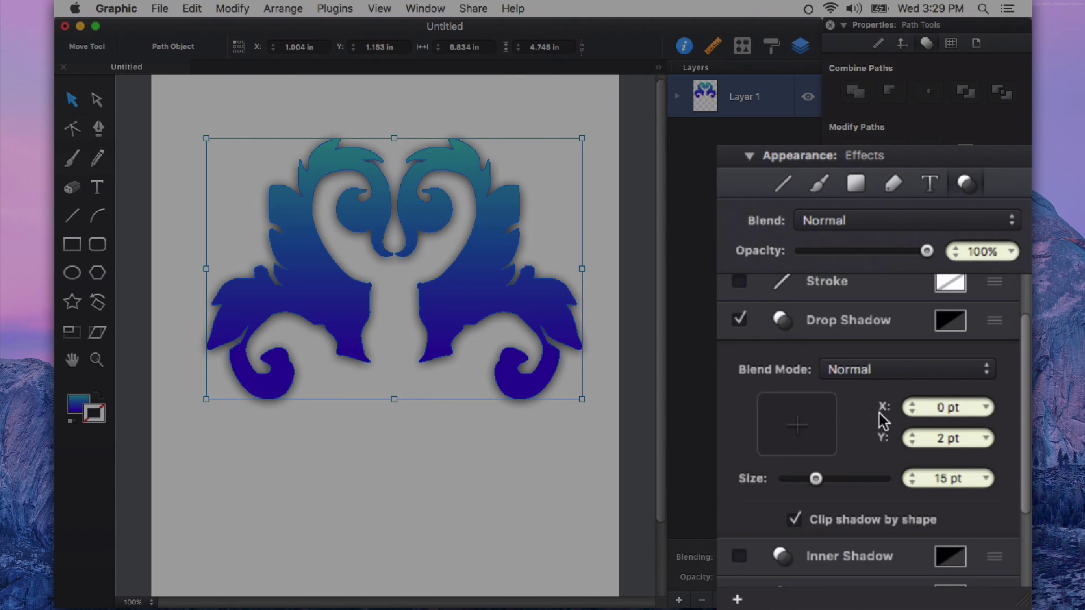
# Set the drop shadow's horizontal X offset to 0 pt
pyautogui.click(912, 404)
pyautogui.click(912, 404)
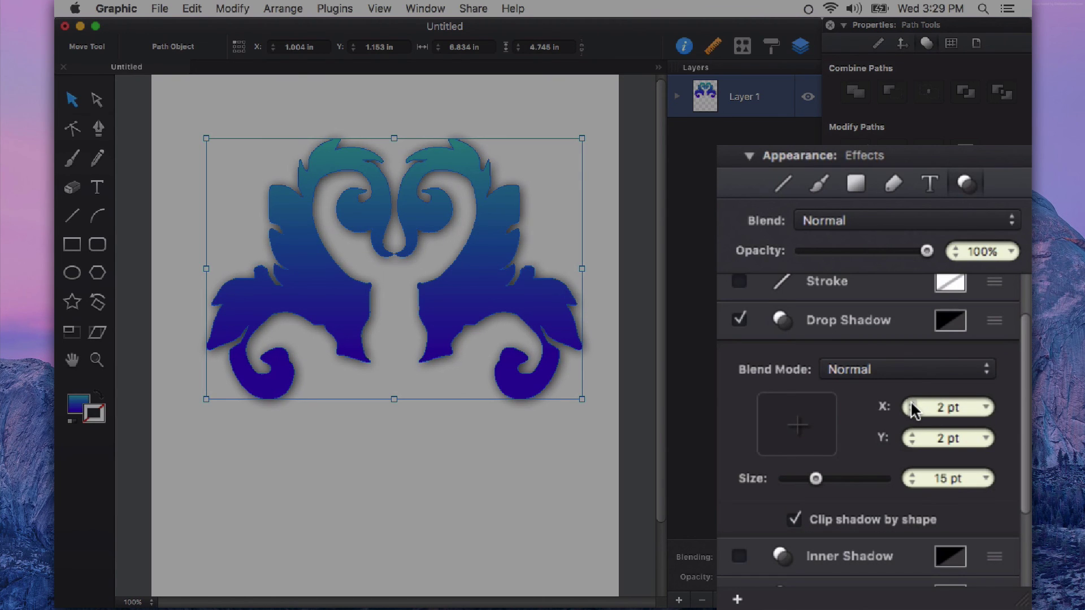
pyautogui.click(912, 404)
pyautogui.click(911, 404)
pyautogui.click(911, 404)
pyautogui.click(911, 403)
pyautogui.click(912, 403)
pyautogui.click(912, 403)
pyautogui.click(911, 403)
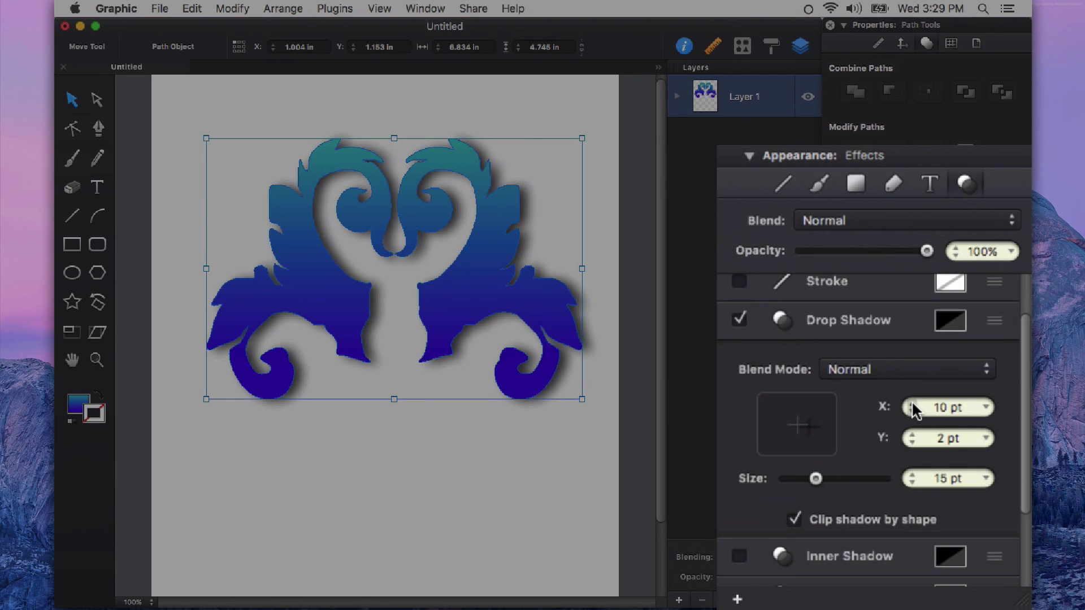
pyautogui.click(911, 403)
pyautogui.click(911, 404)
pyautogui.click(912, 403)
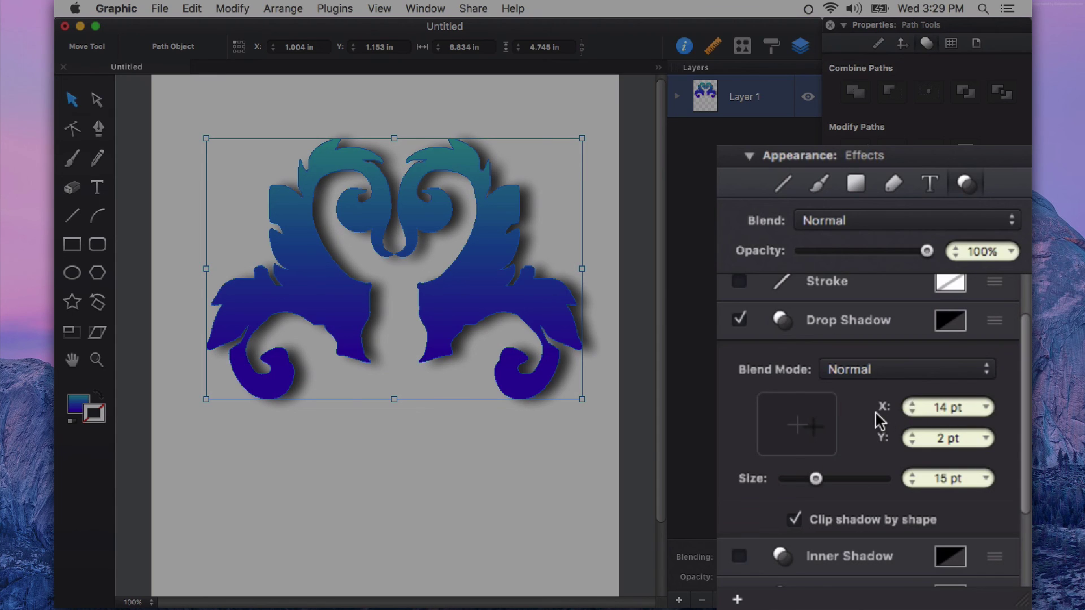
pyautogui.click(937, 408)
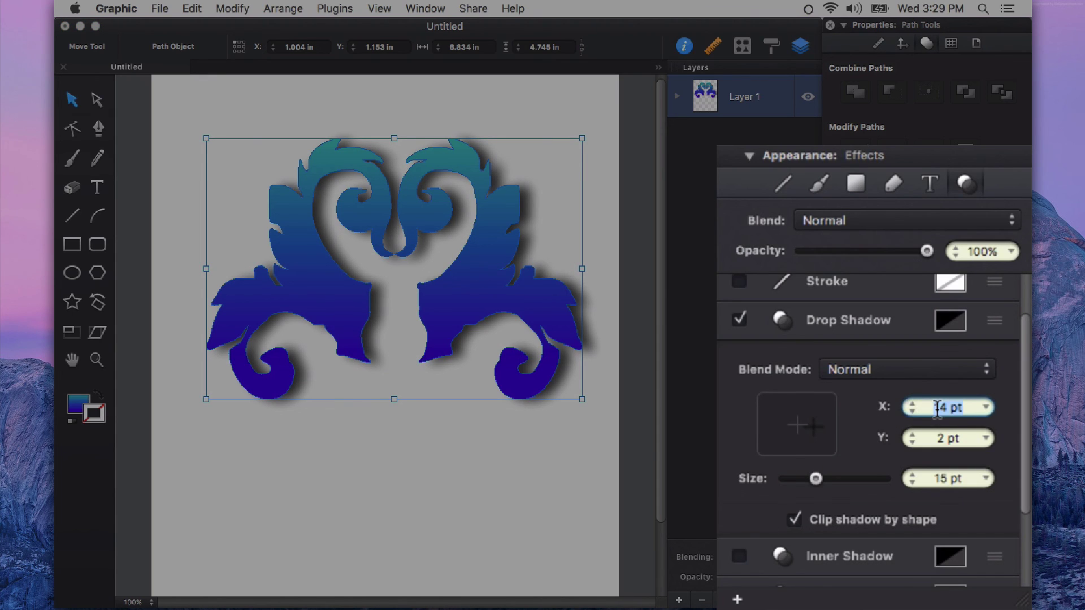
pyautogui.write('0')
pyautogui.press('Return')
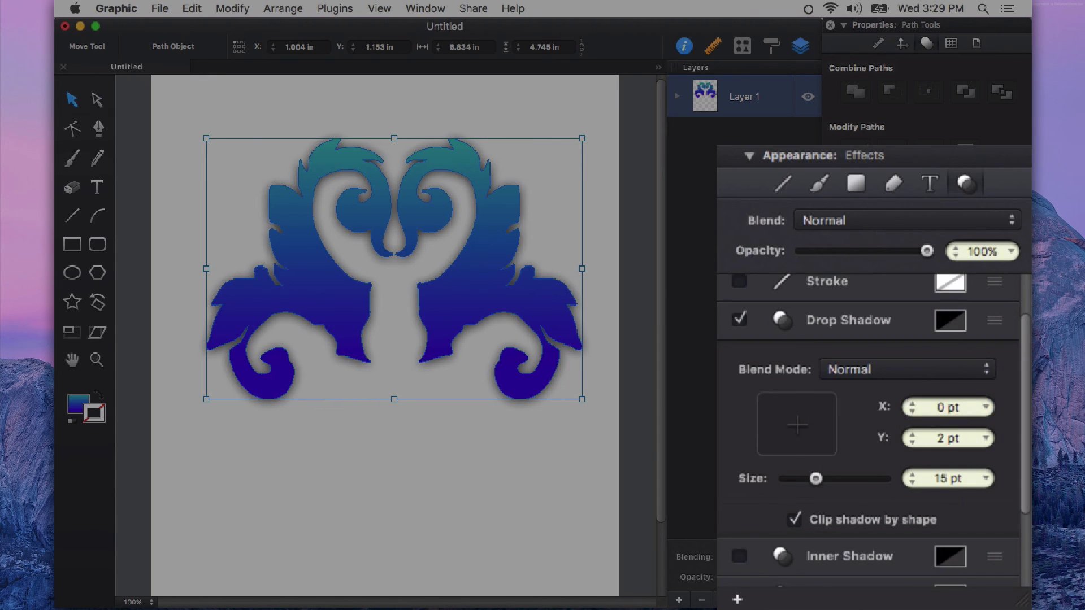
# Push the drop shadow down to a 14 pt Y offset
pyautogui.click(912, 435)
pyautogui.click(911, 435)
pyautogui.click(912, 436)
pyautogui.click(912, 435)
pyautogui.click(912, 436)
pyautogui.click(912, 435)
pyautogui.click(912, 435)
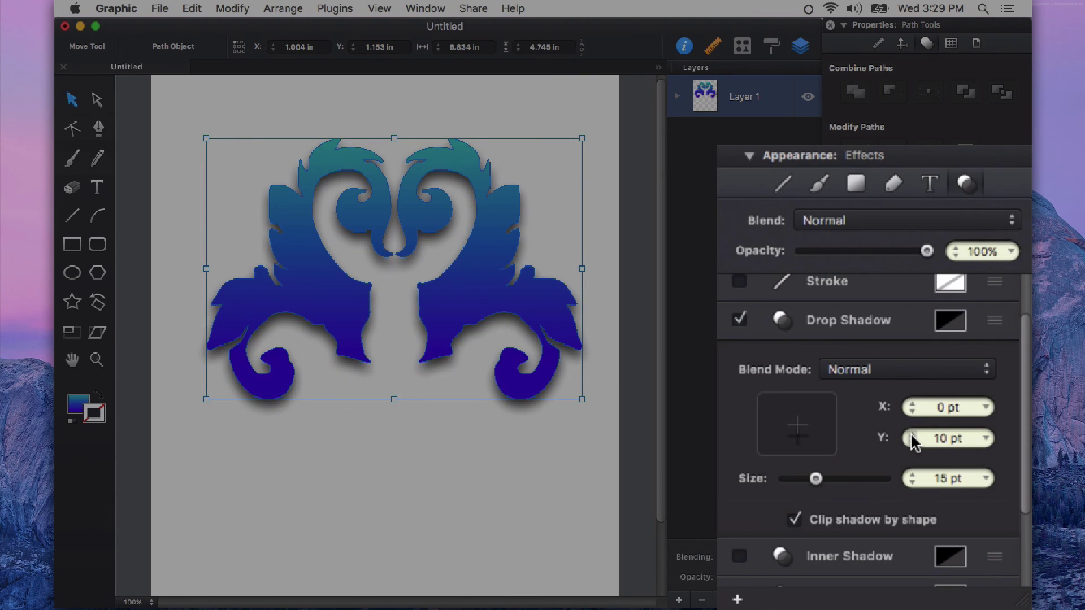
pyautogui.click(912, 435)
pyautogui.click(911, 435)
pyautogui.click(912, 435)
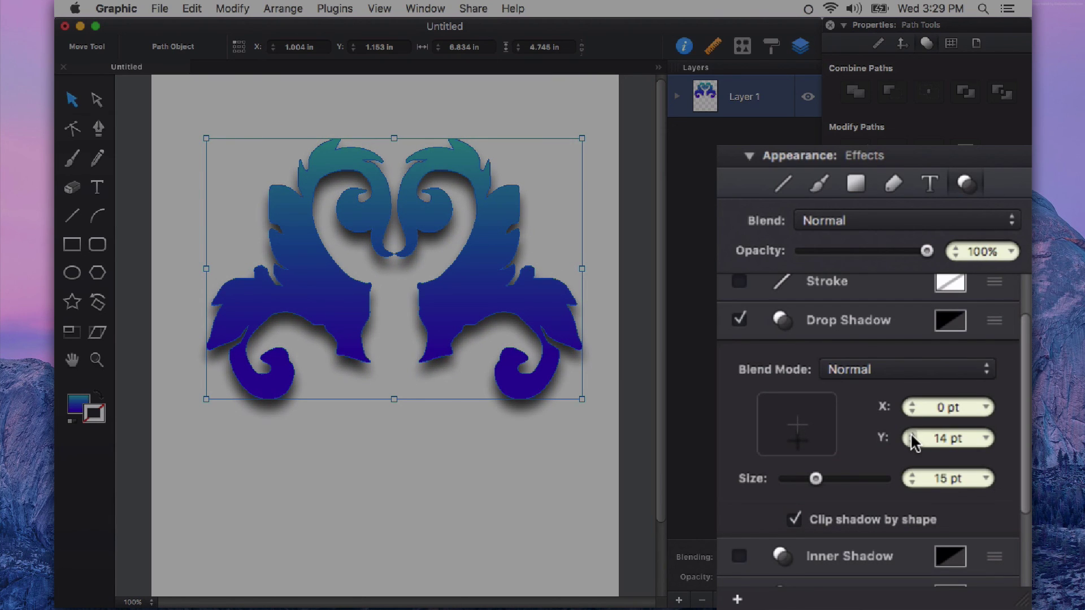
pyautogui.click(944, 439)
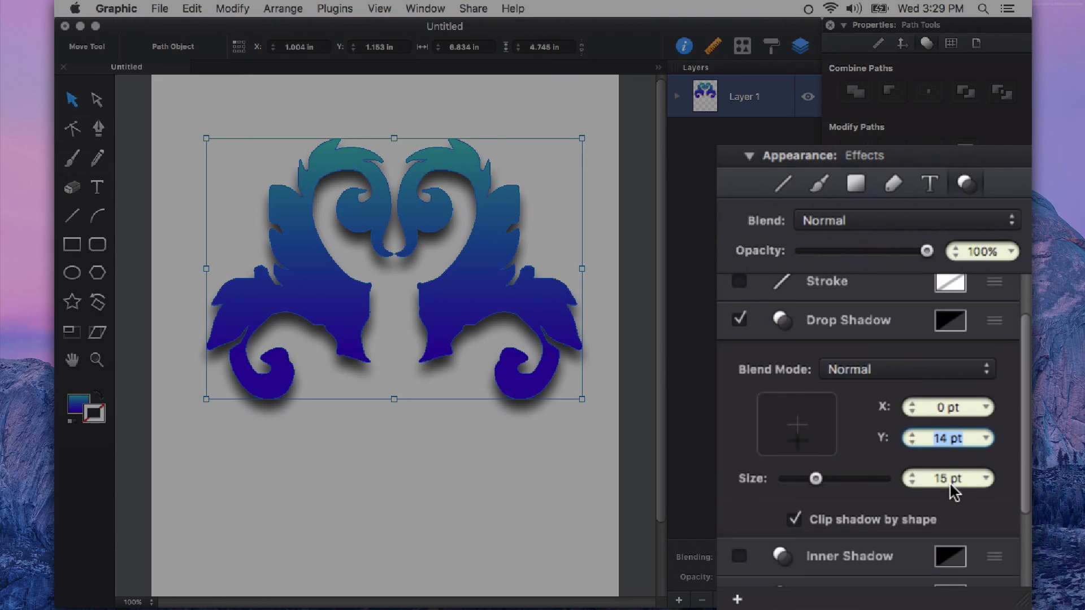
pyautogui.click(986, 439)
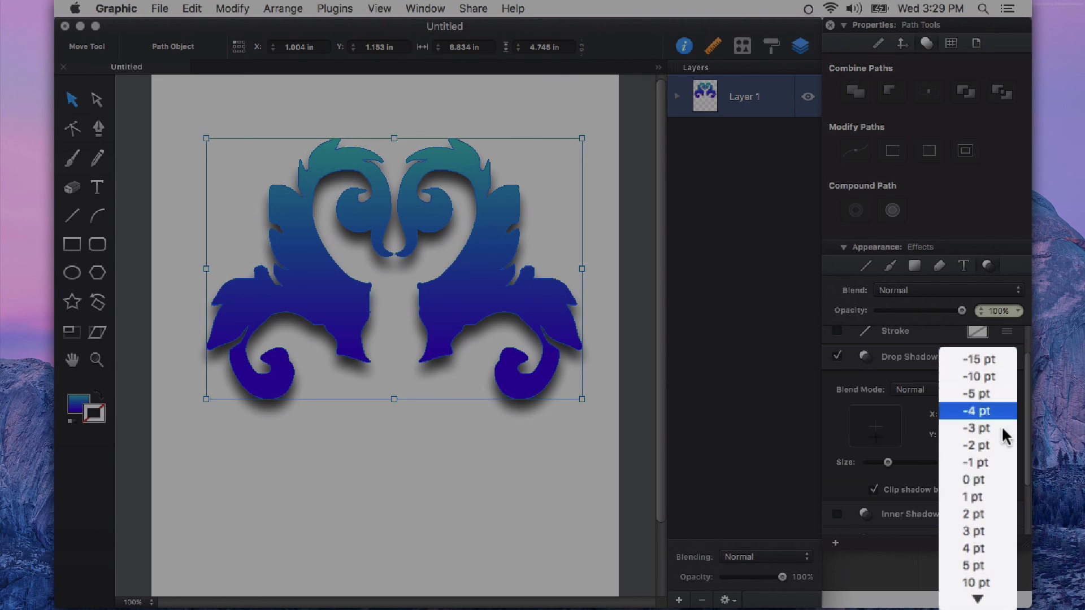
pyautogui.scroll(-1, 1000, 512)
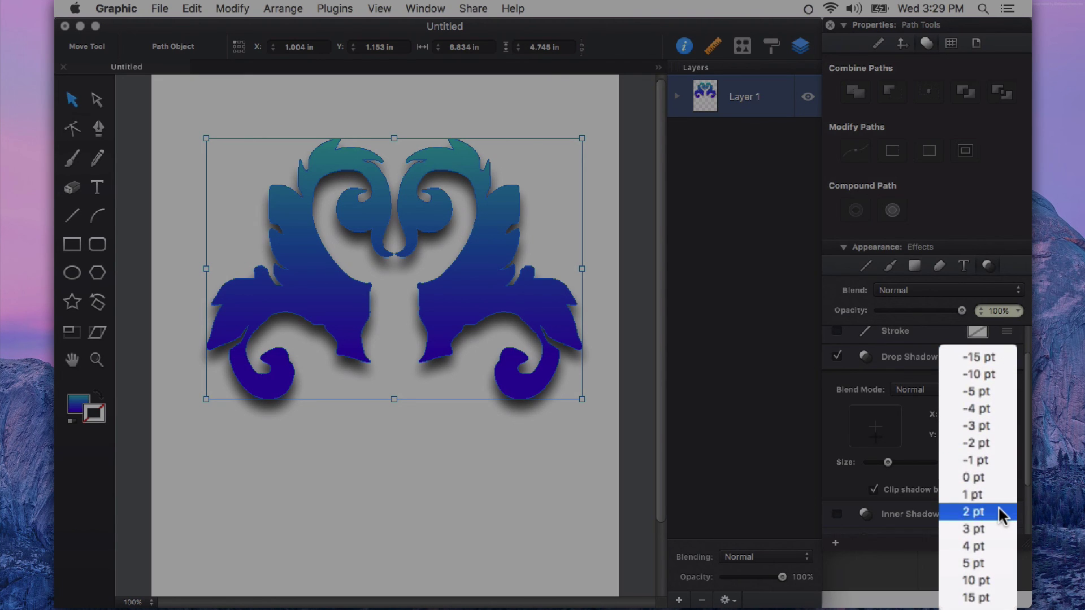
pyautogui.click(996, 564)
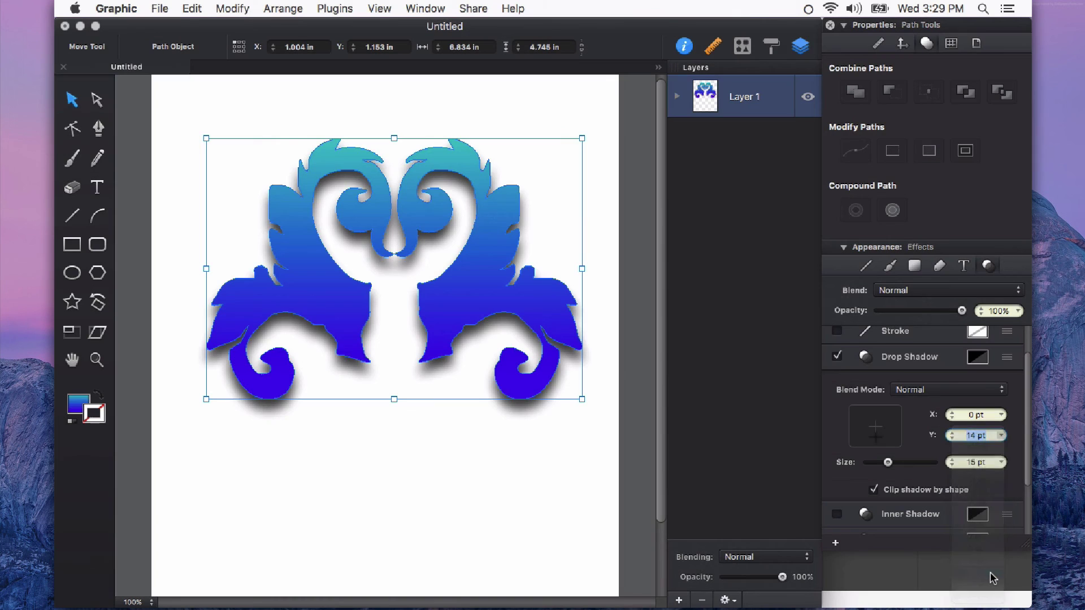
# Collapse the drop shadow settings and enable an inner shadow on the ornament
pyautogui.click(1008, 360)
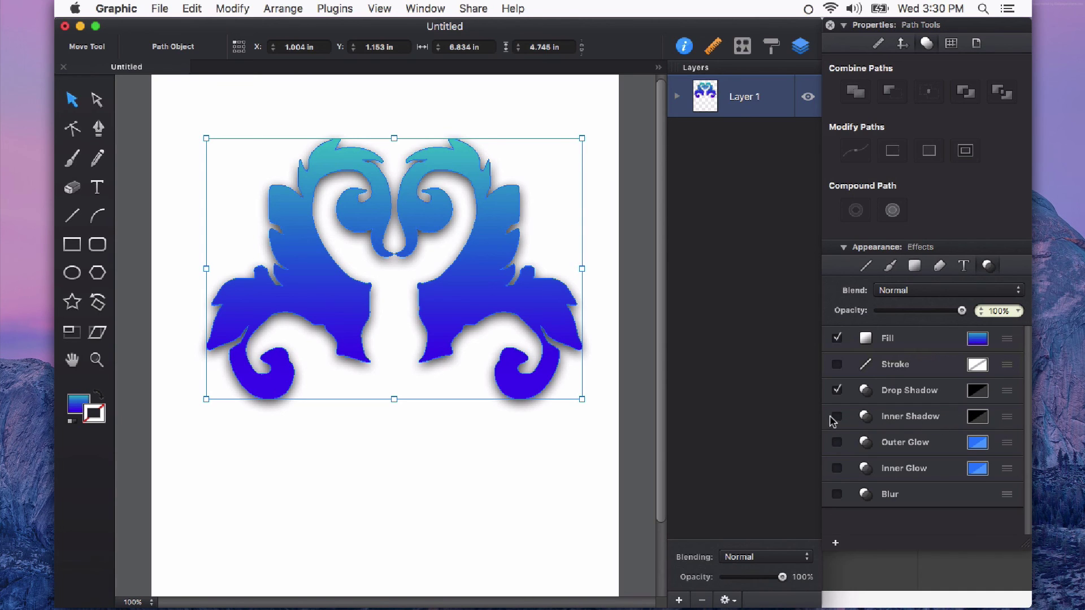
pyautogui.click(836, 417)
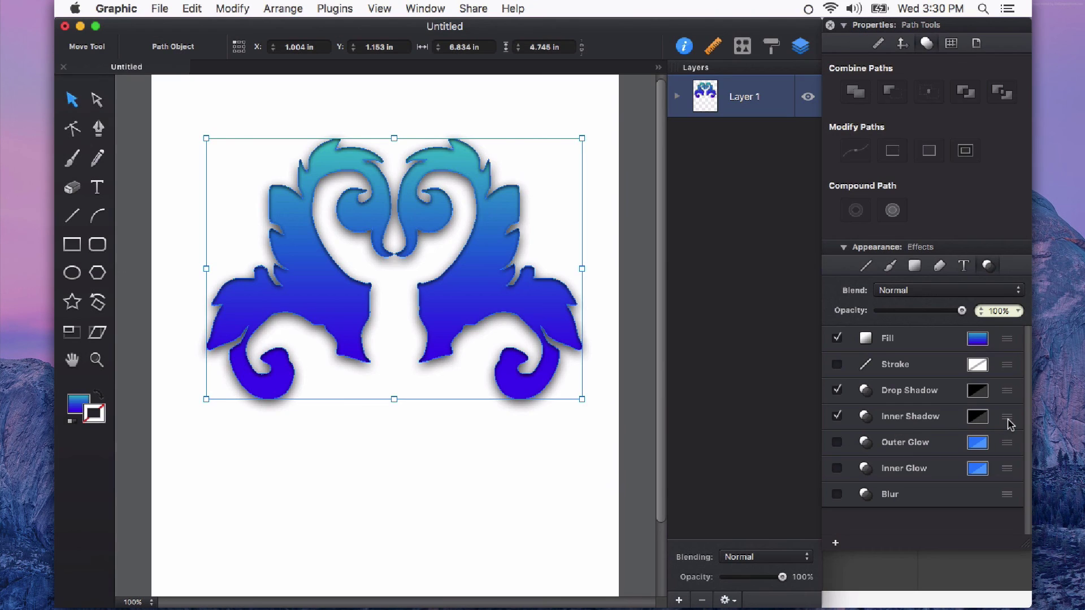
pyautogui.click(1009, 421)
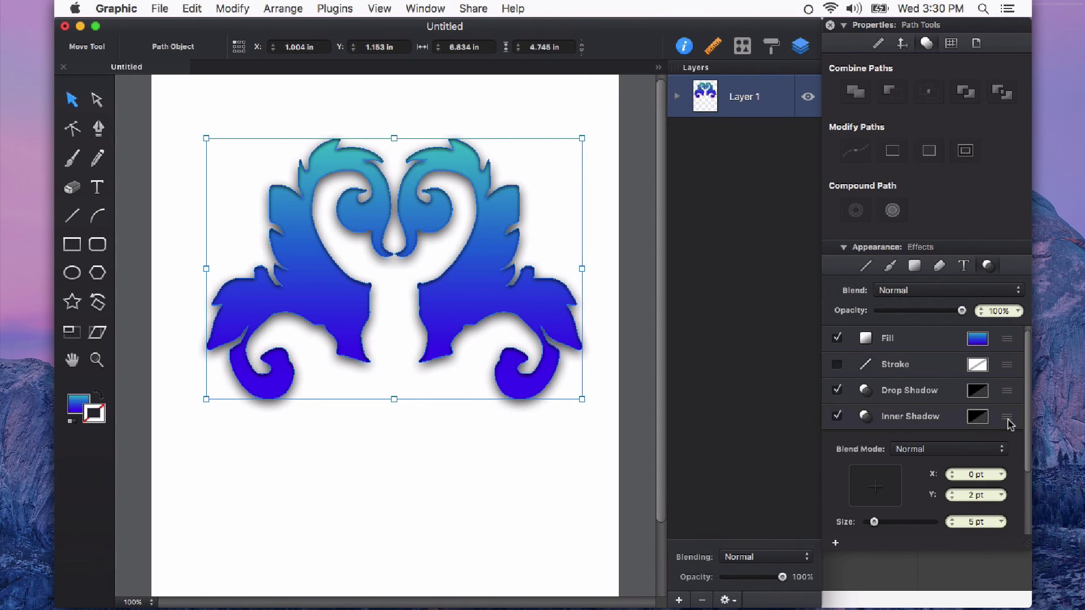
pyautogui.scroll(-2, 995, 418)
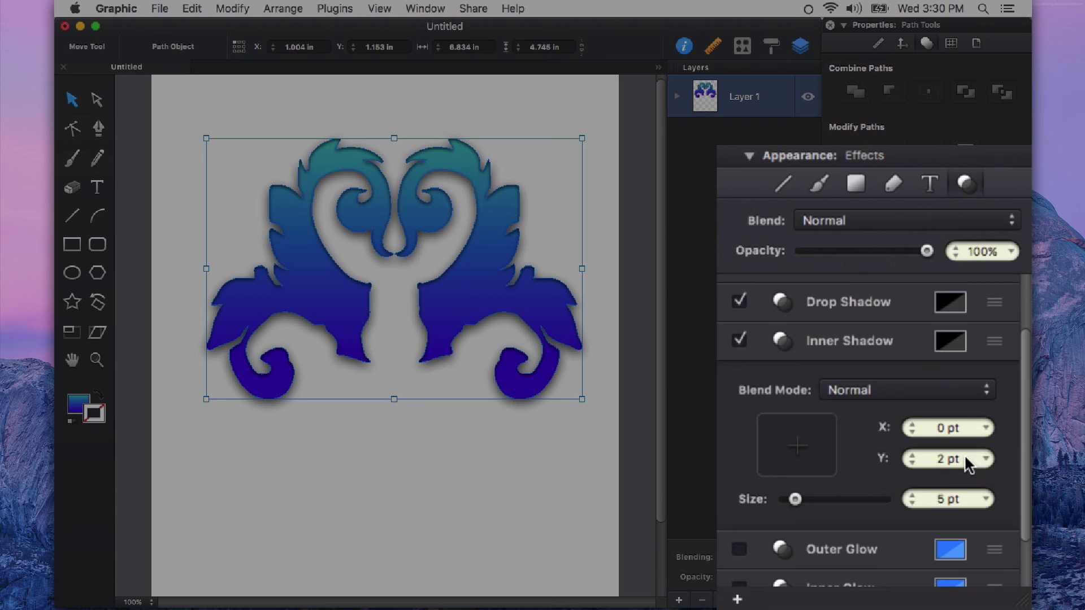
# Try Overlay and Hard Light blending for the inner shadow and widen it to 8 pt
pyautogui.click(947, 397)
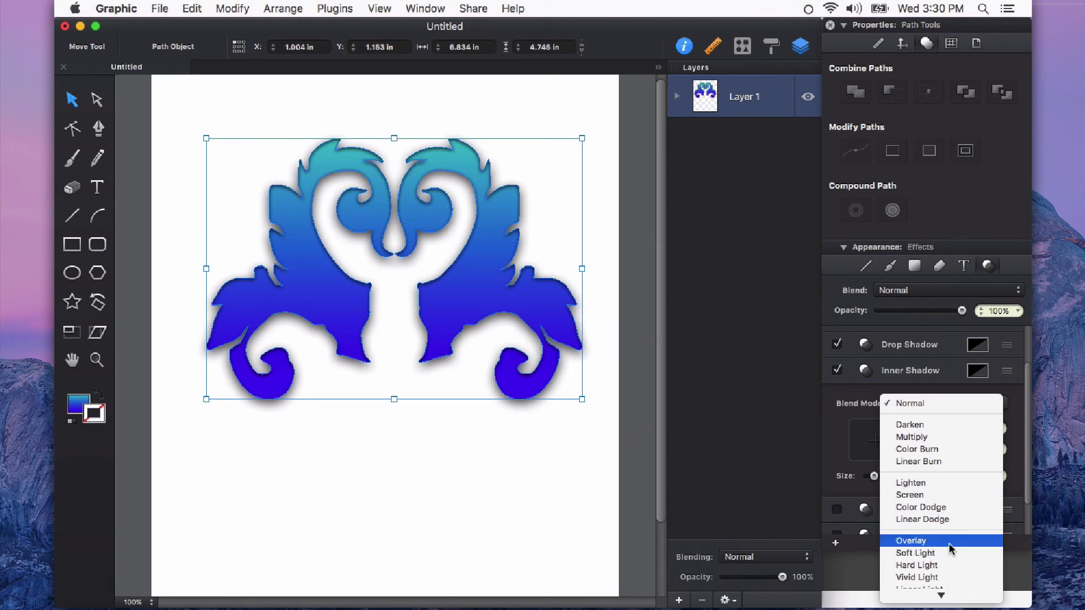
pyautogui.click(948, 543)
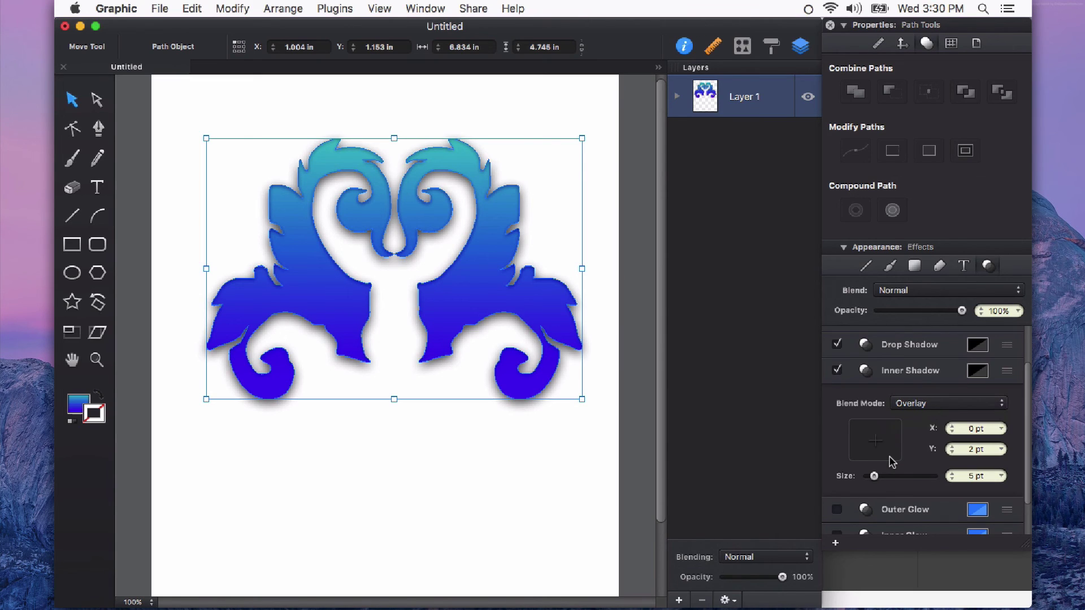
pyautogui.click(973, 405)
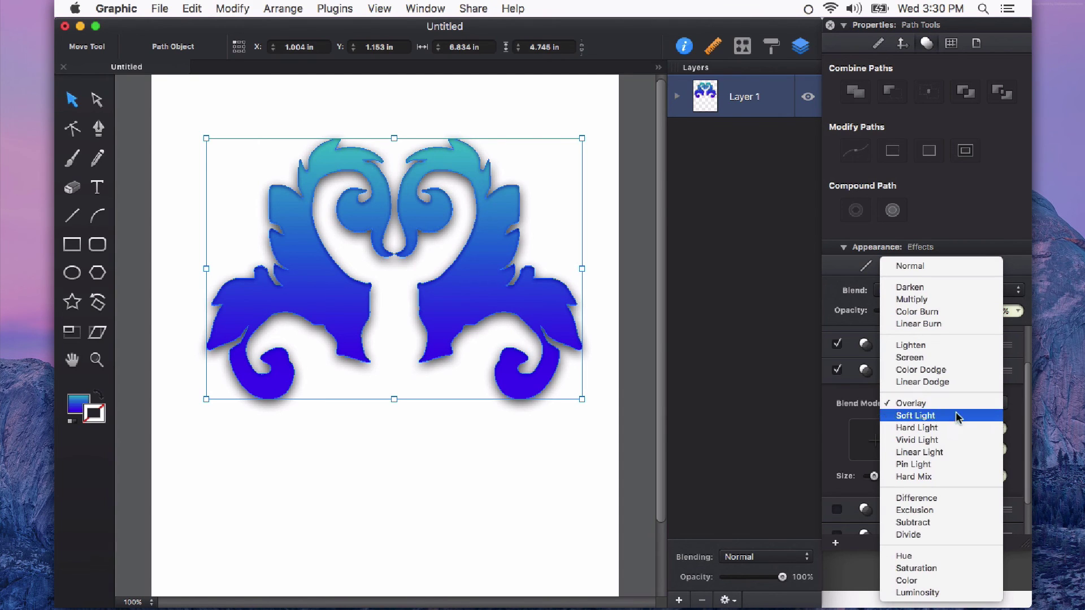
pyautogui.click(951, 429)
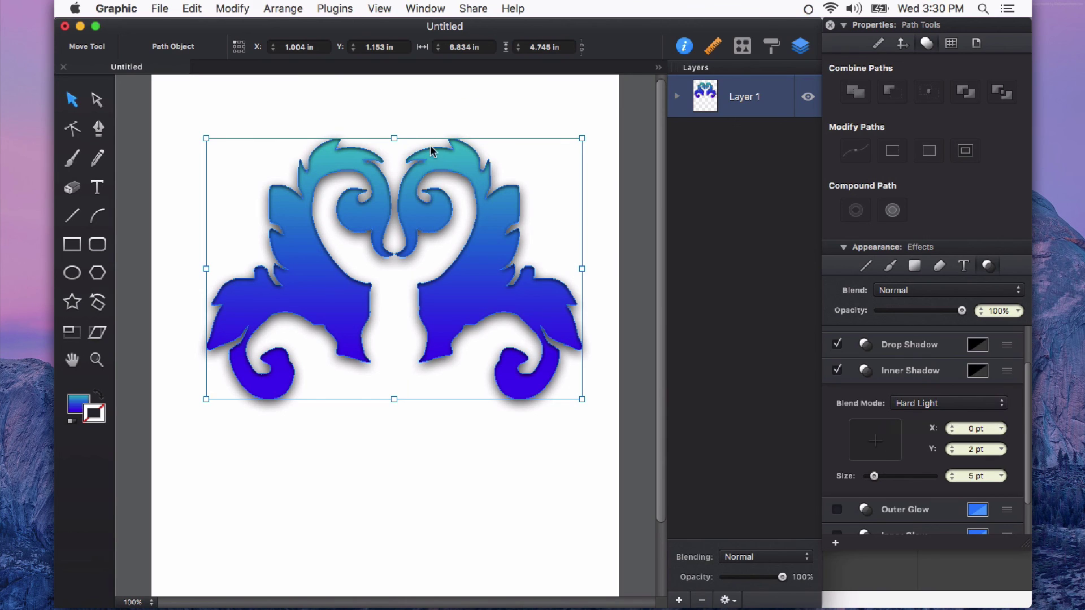
pyautogui.moveTo(875, 476); pyautogui.dragTo(880, 477)
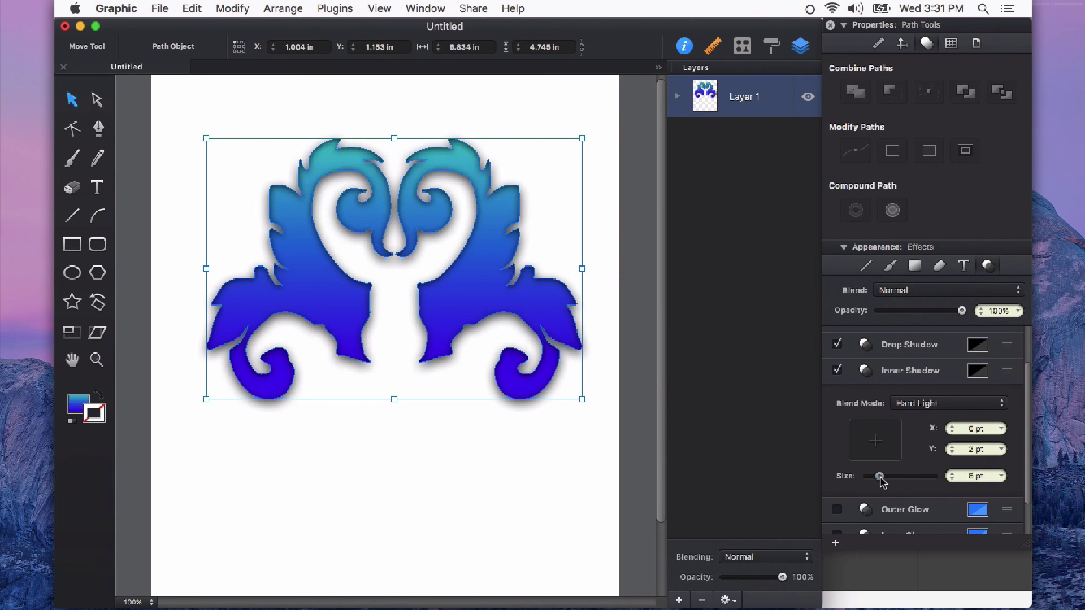
# Return the inner shadow to Normal blending and shrink it to 5 pt
pyautogui.click(963, 408)
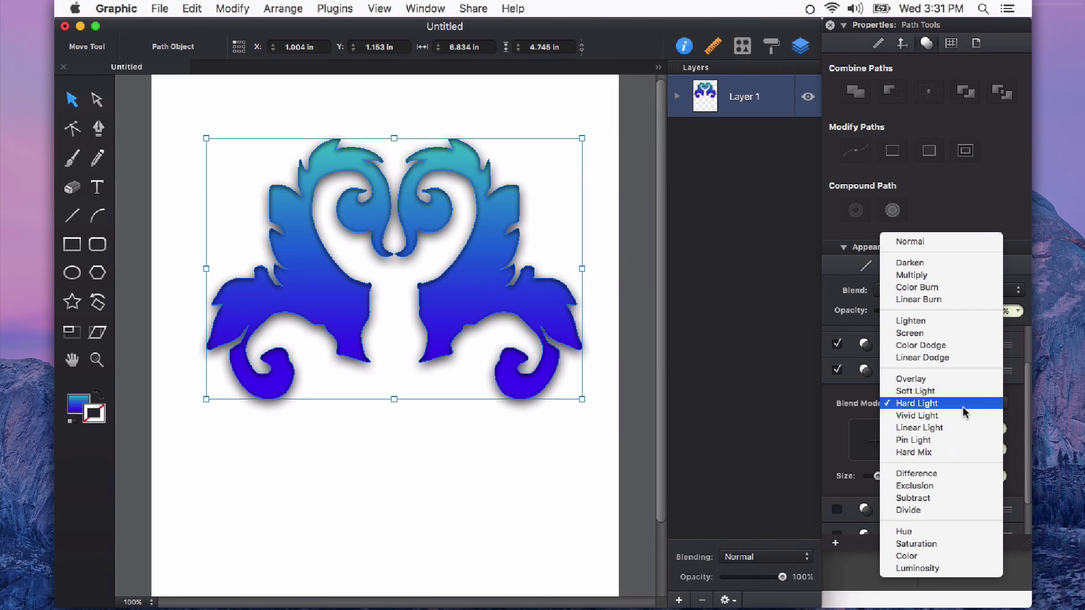
pyautogui.click(917, 568)
pyautogui.click(963, 403)
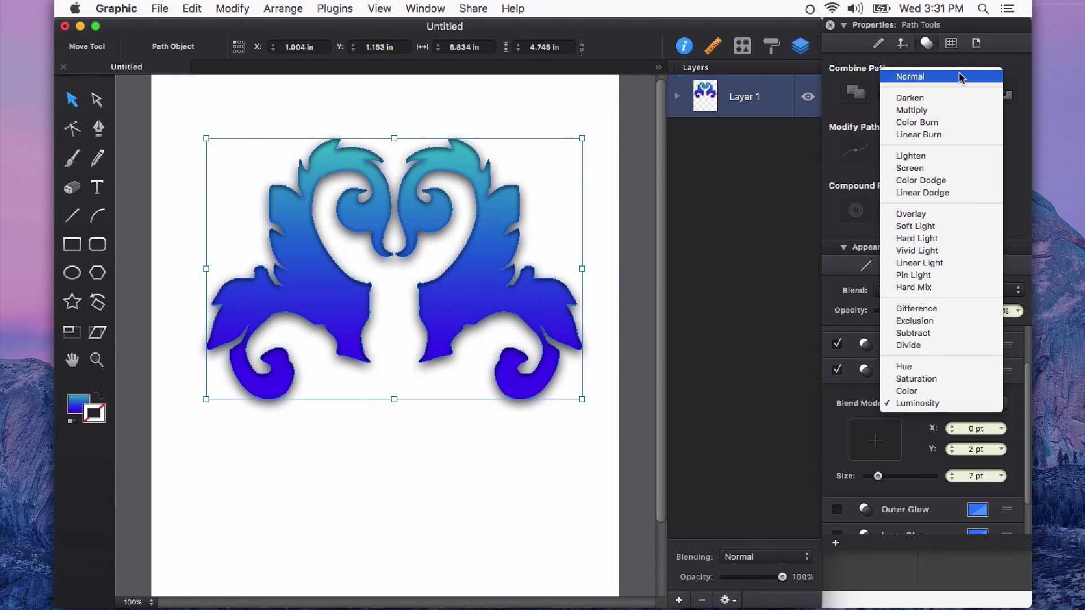
pyautogui.click(962, 77)
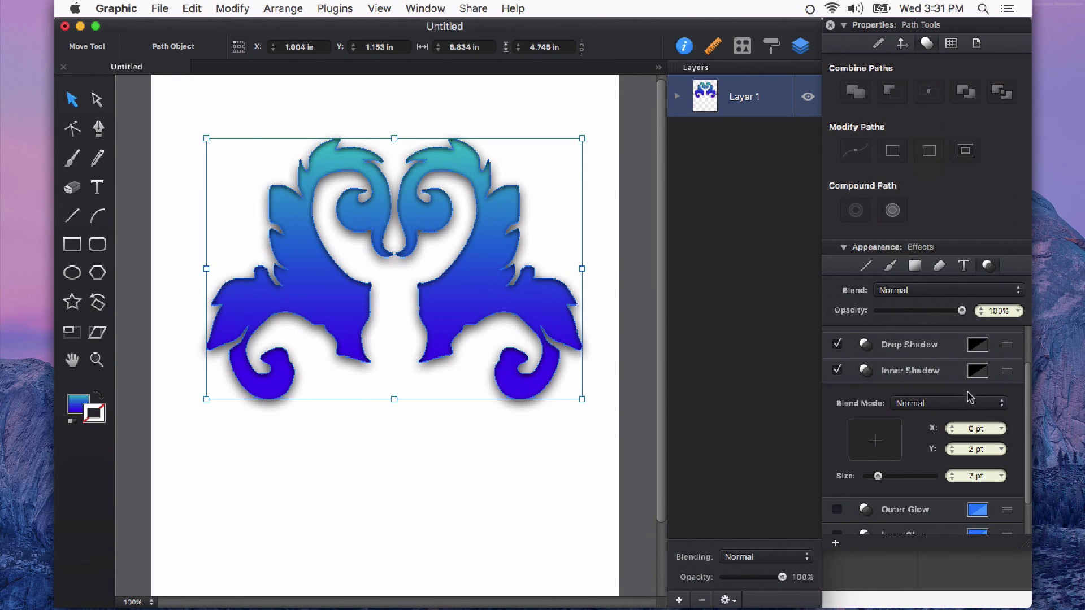
pyautogui.scroll(-1, 976, 424)
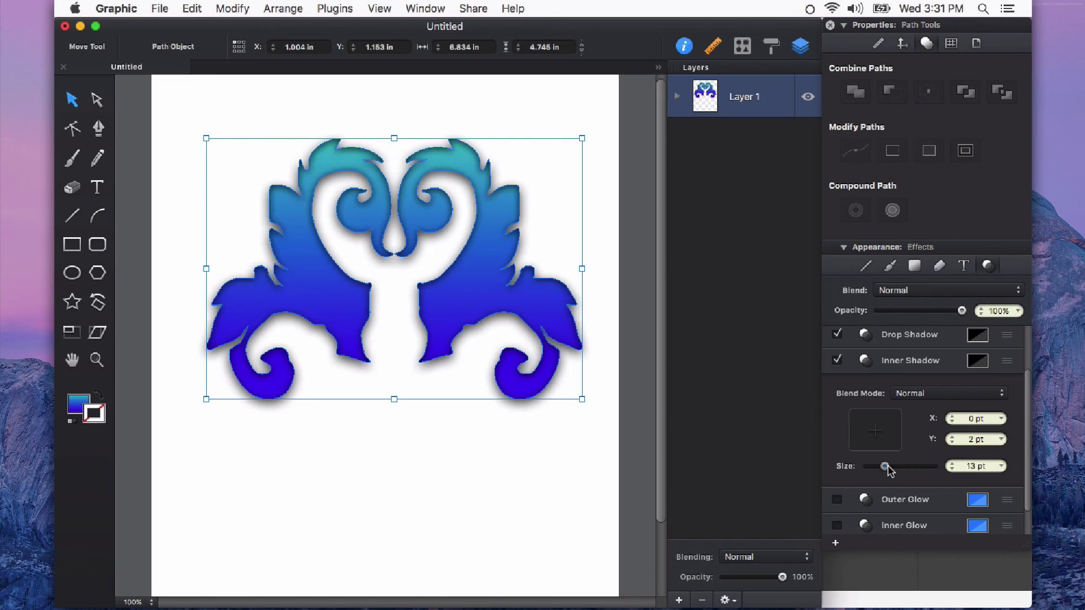
pyautogui.moveTo(887, 469)
pyautogui.mouseDown()
pyautogui.moveTo(871, 468)
pyautogui.moveTo(884, 467)
pyautogui.mouseUp()
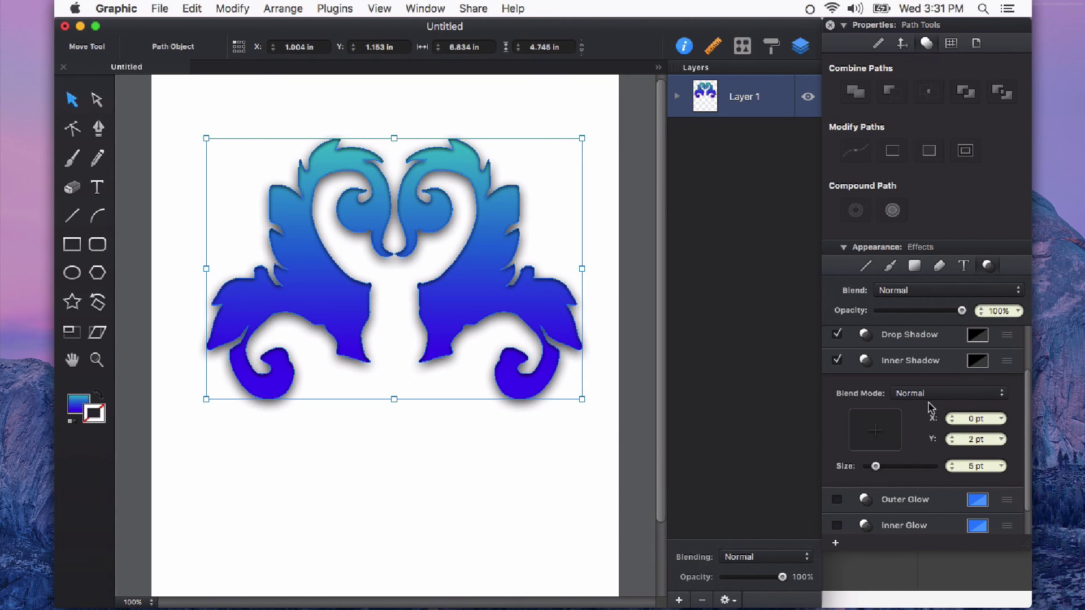
# Zoom out and set the canvas background colour to near-black
pyautogui.click(904, 500)
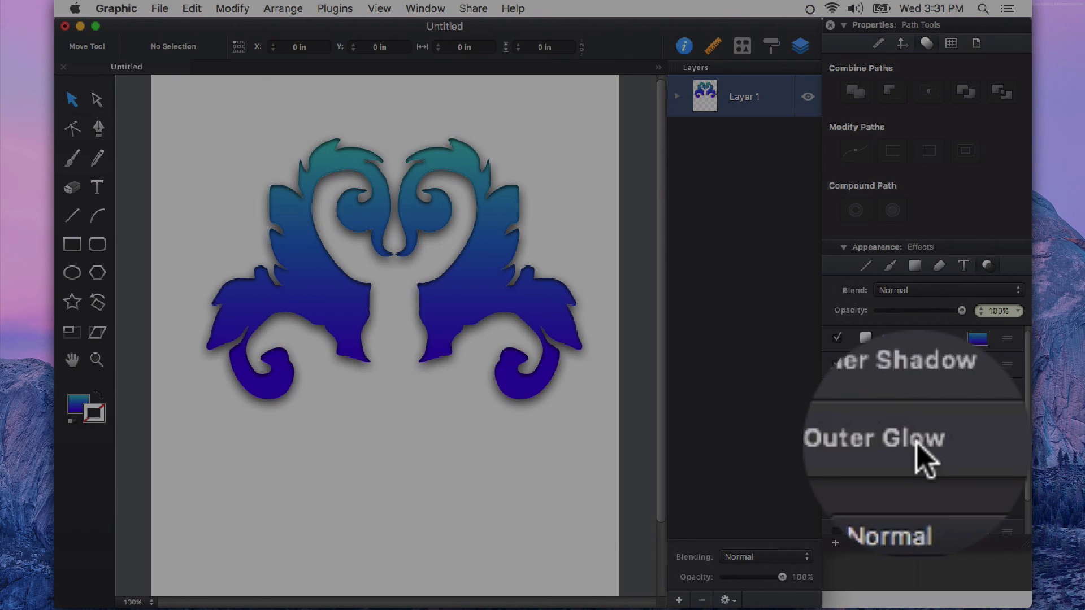
pyautogui.click(521, 435)
pyautogui.press('super+minus')
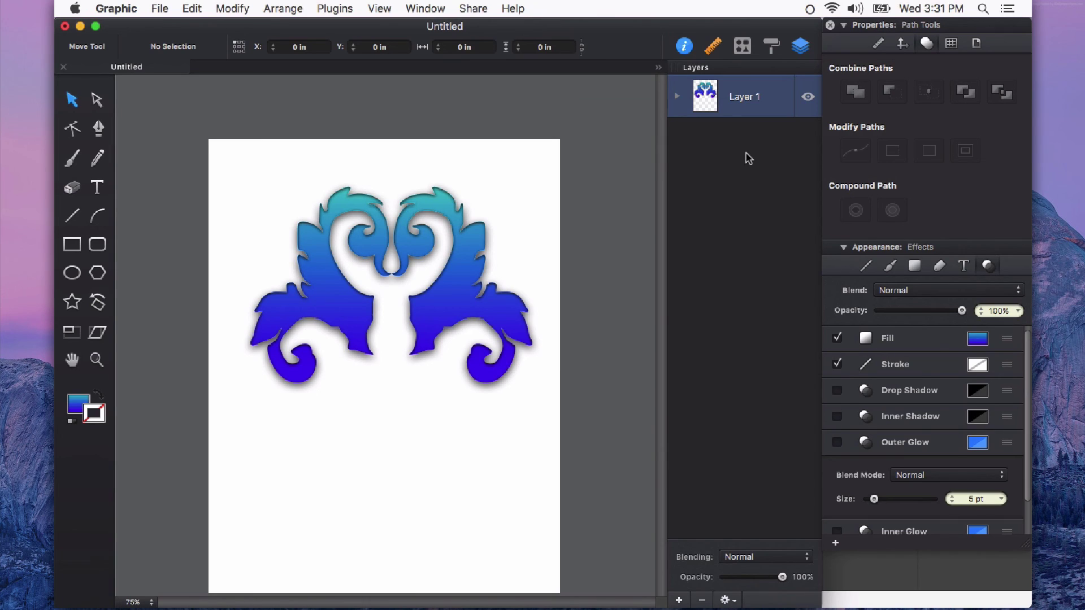
pyautogui.click(976, 44)
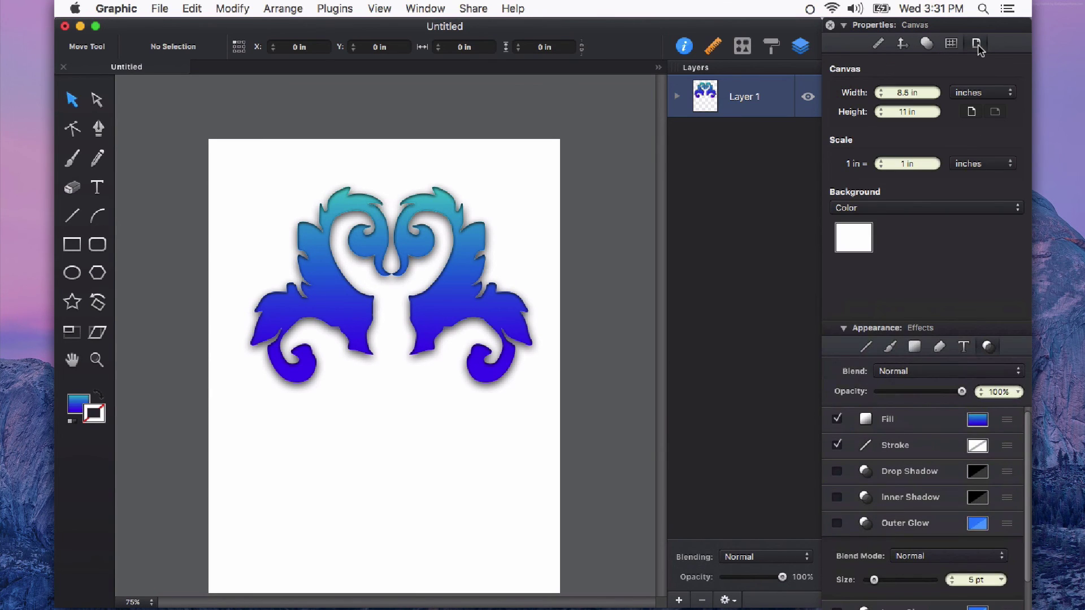
pyautogui.click(854, 250)
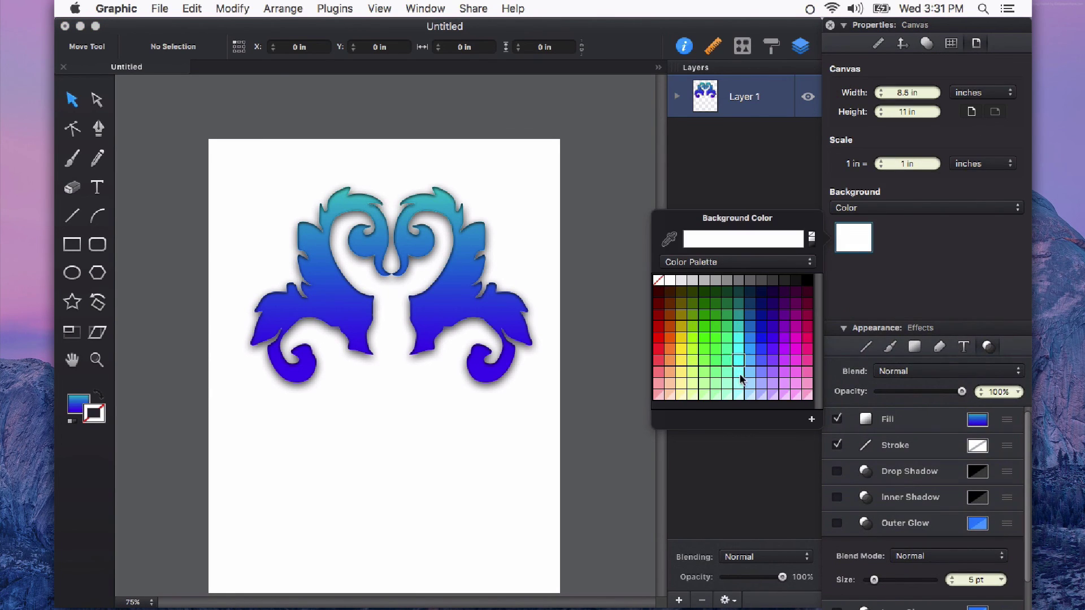
pyautogui.click(795, 281)
# Move the ornament lower on the page to Y 3.227 in
pyautogui.moveTo(452, 313); pyautogui.dragTo(443, 394)
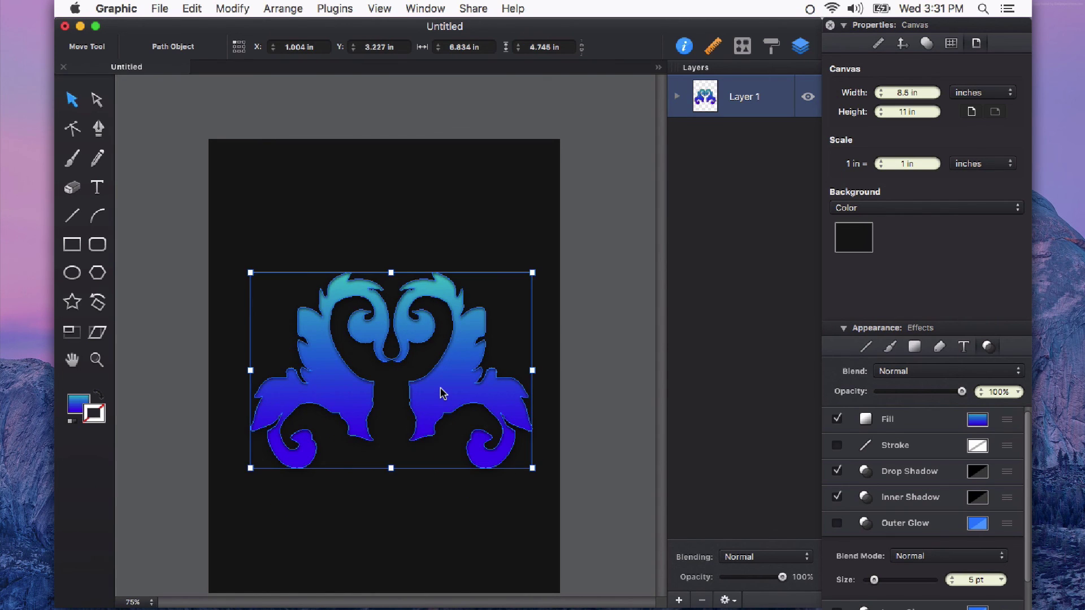
pyautogui.scroll(1, 443, 394)
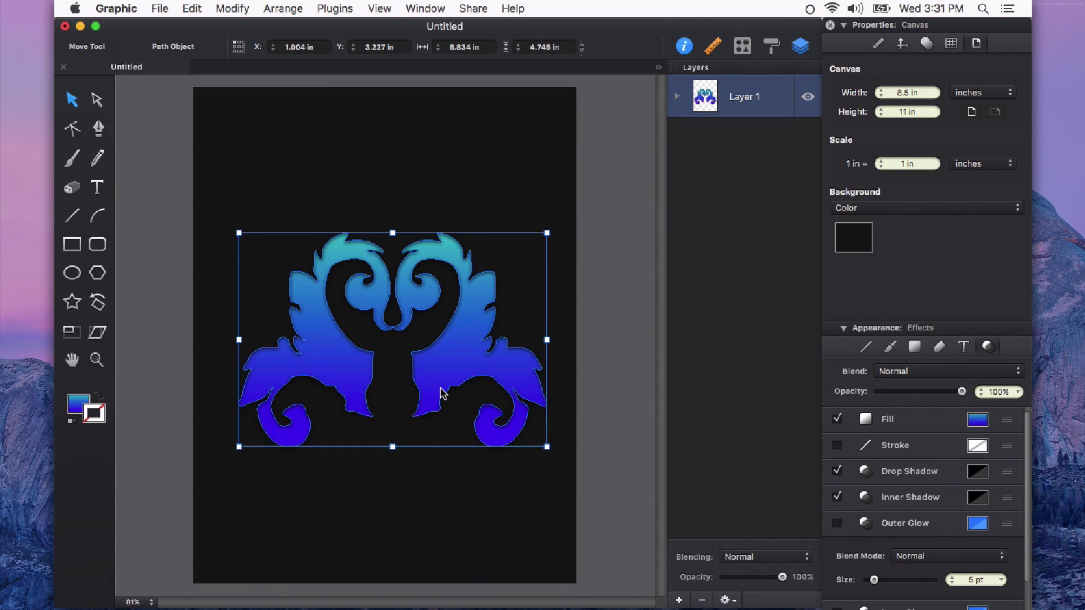
pyautogui.scroll(5, 443, 394)
pyautogui.click(463, 561)
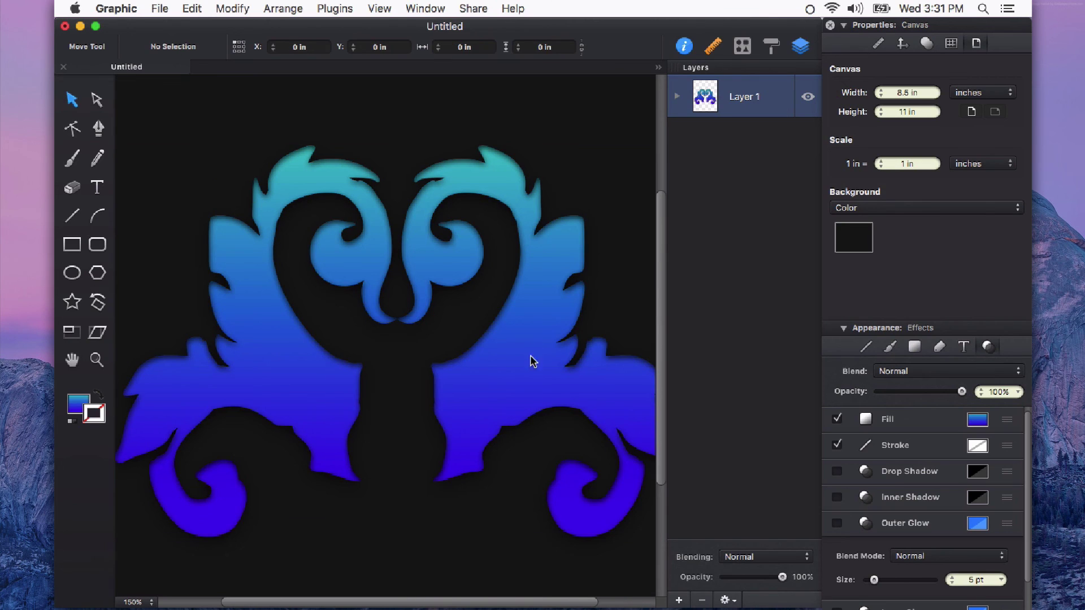
# Add a lime-green (AAEE00) outer glow around the ornament
pyautogui.click(533, 356)
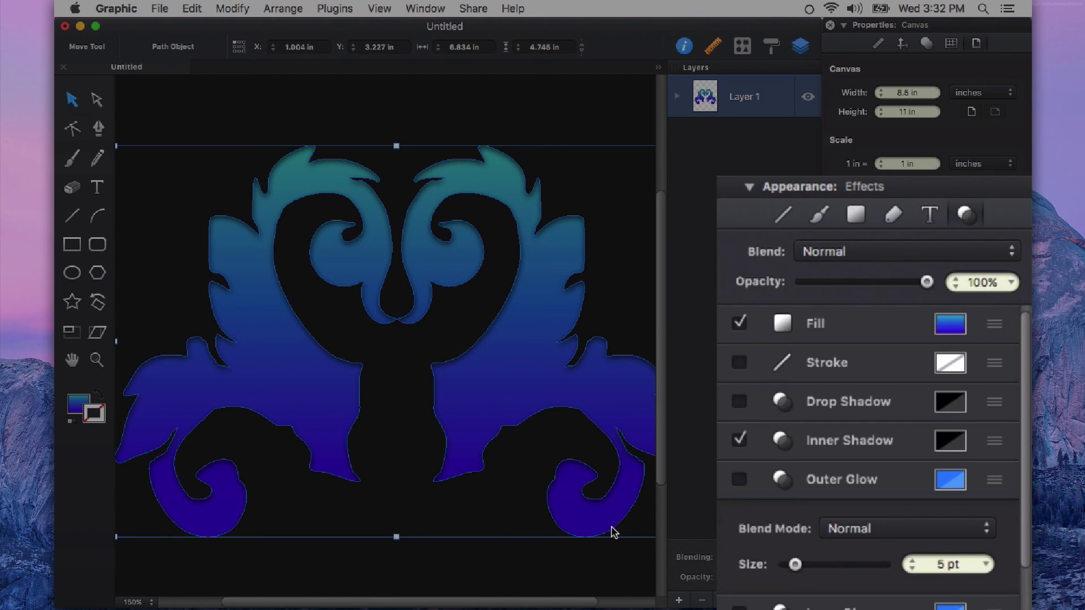
pyautogui.scroll(-2, 905, 423)
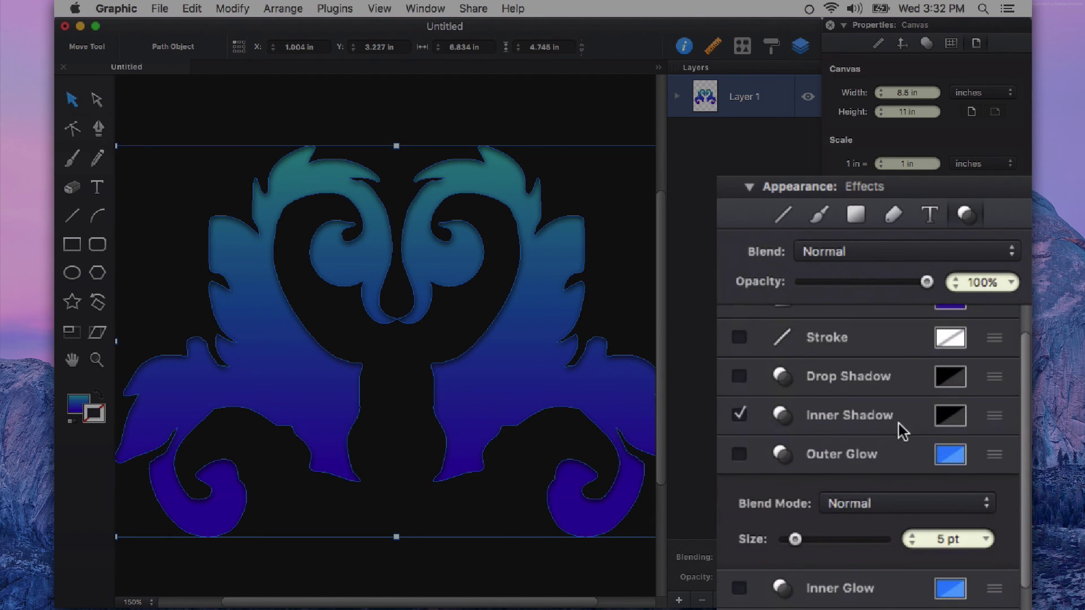
pyautogui.click(739, 454)
pyautogui.click(564, 563)
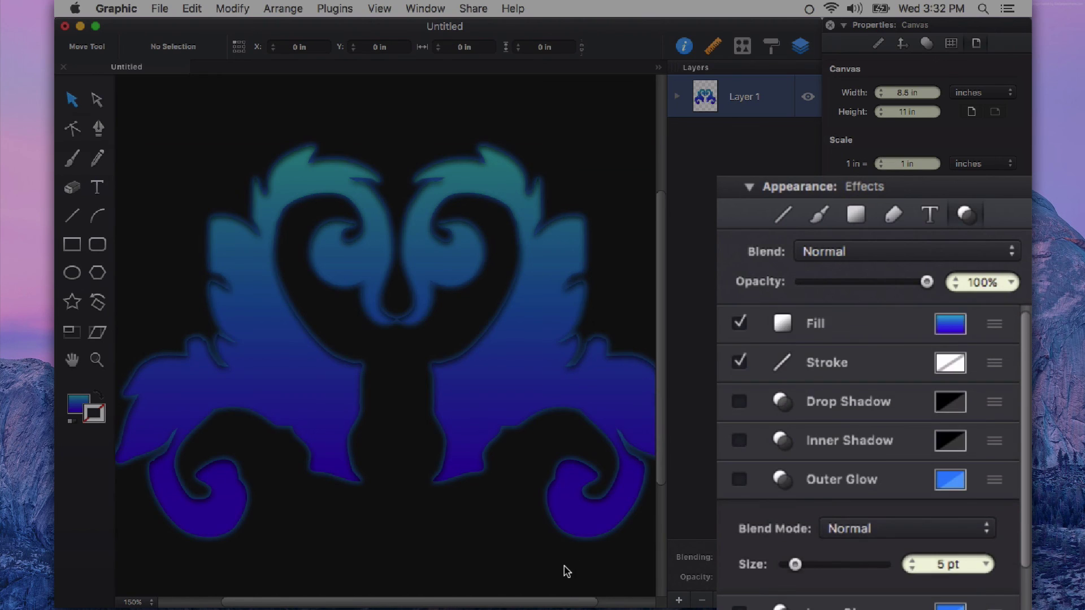
pyautogui.scroll(-2, 564, 565)
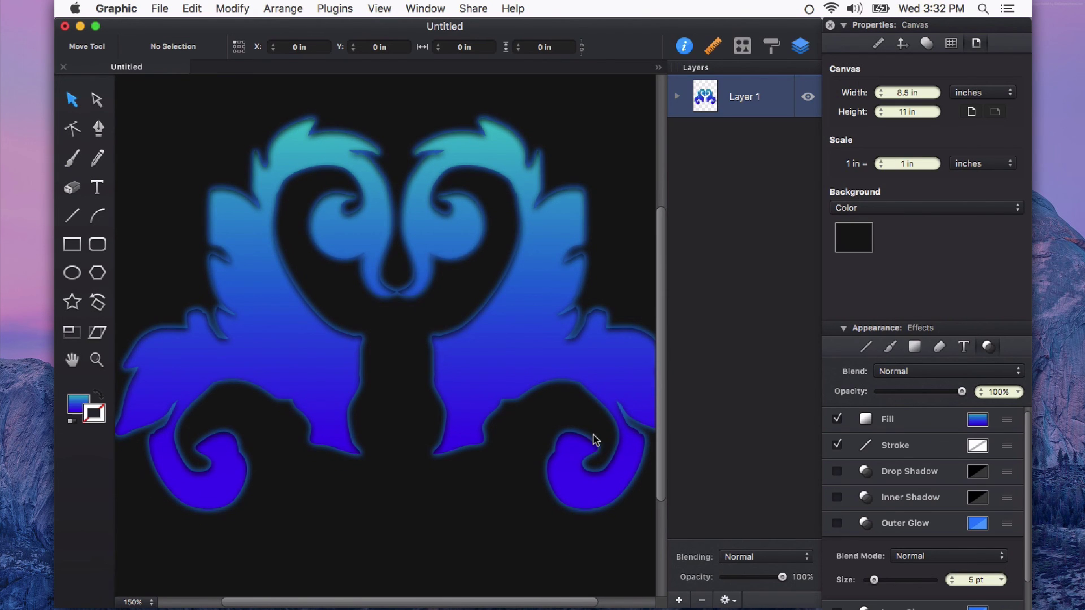
pyautogui.click(596, 400)
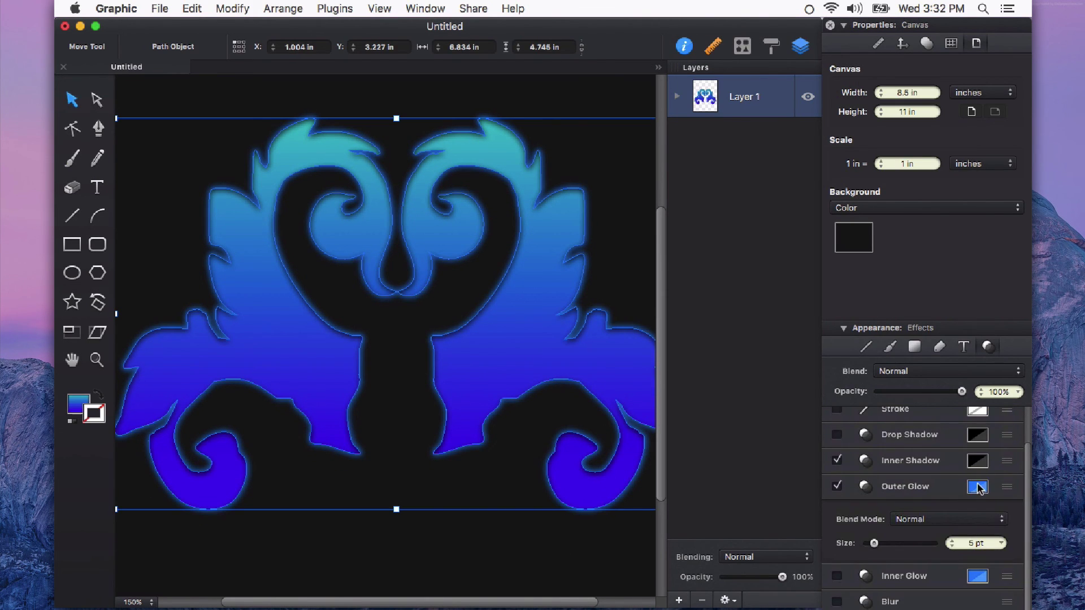
pyautogui.click(976, 491)
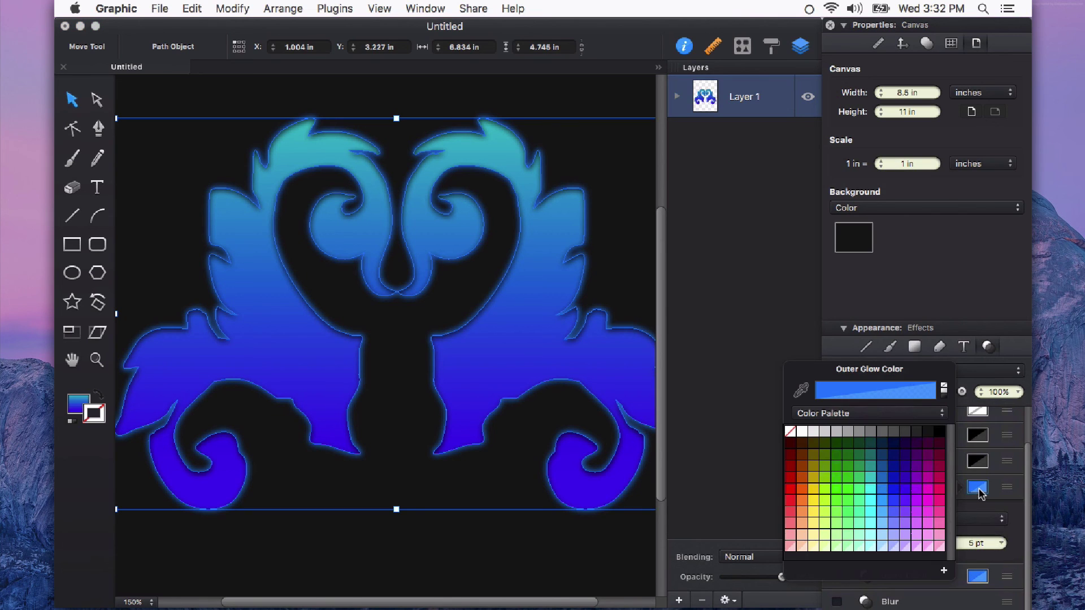
pyautogui.click(822, 490)
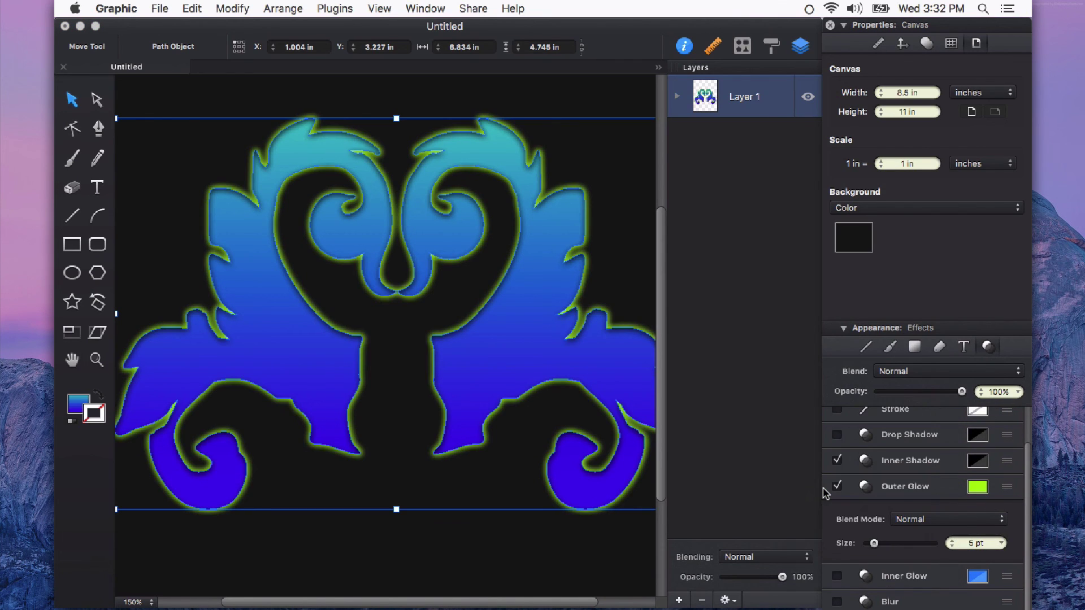
# Switch the glow colour to the Color Picker with Alpha, then widen the outer glow size
pyautogui.click(980, 490)
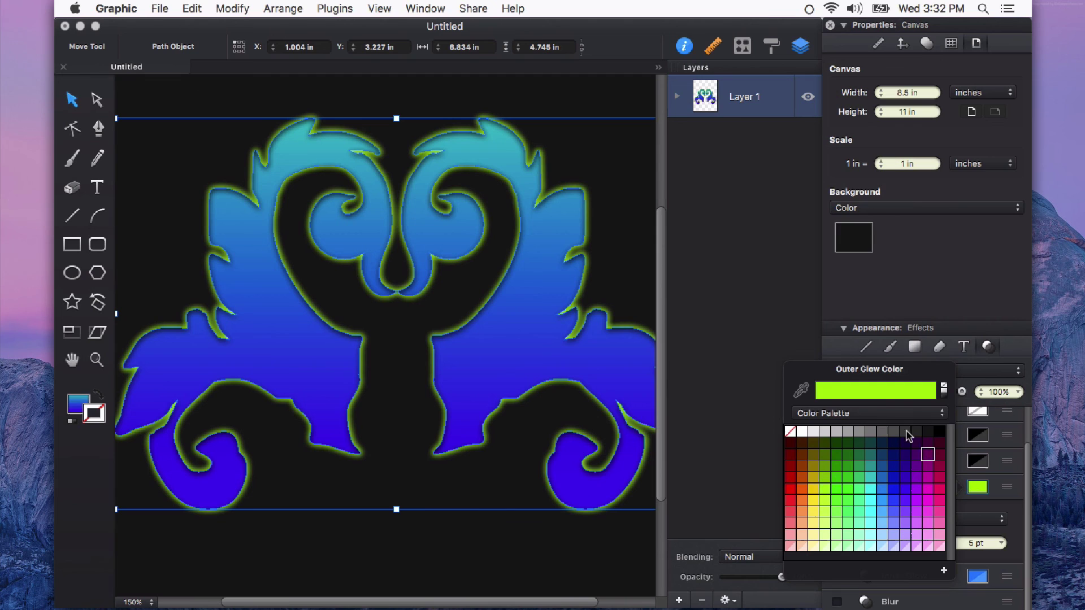
pyautogui.click(828, 414)
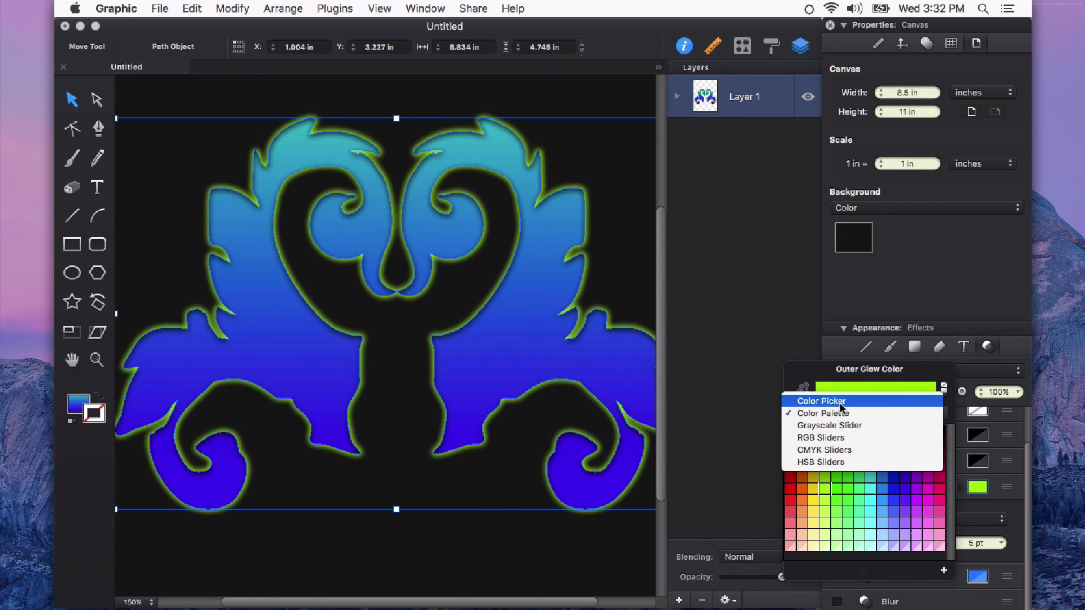
pyautogui.click(821, 400)
pyautogui.moveTo(911, 585); pyautogui.dragTo(929, 568)
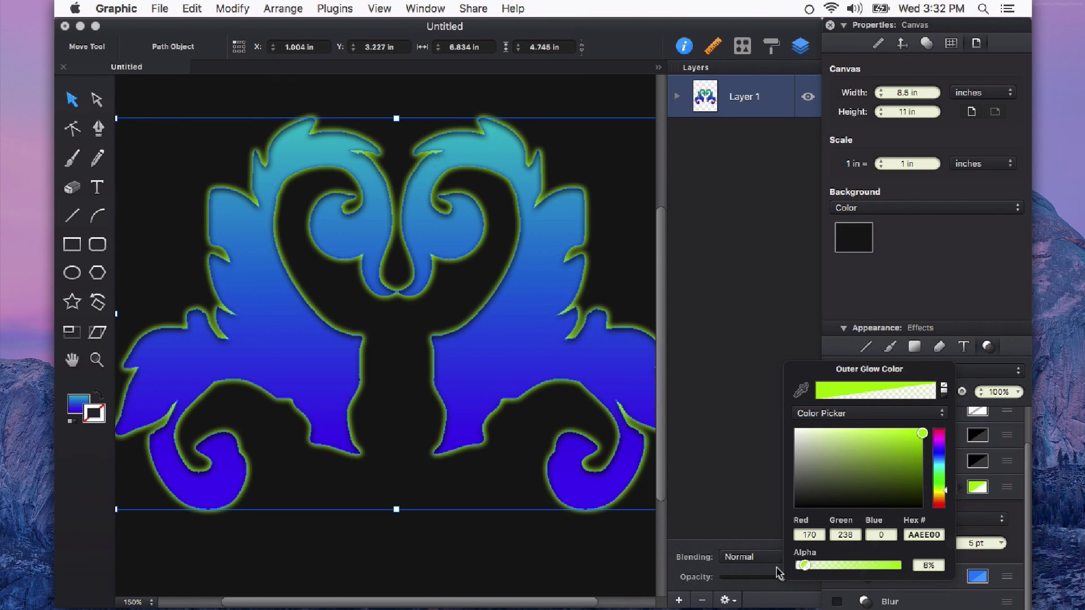
pyautogui.click(1014, 514)
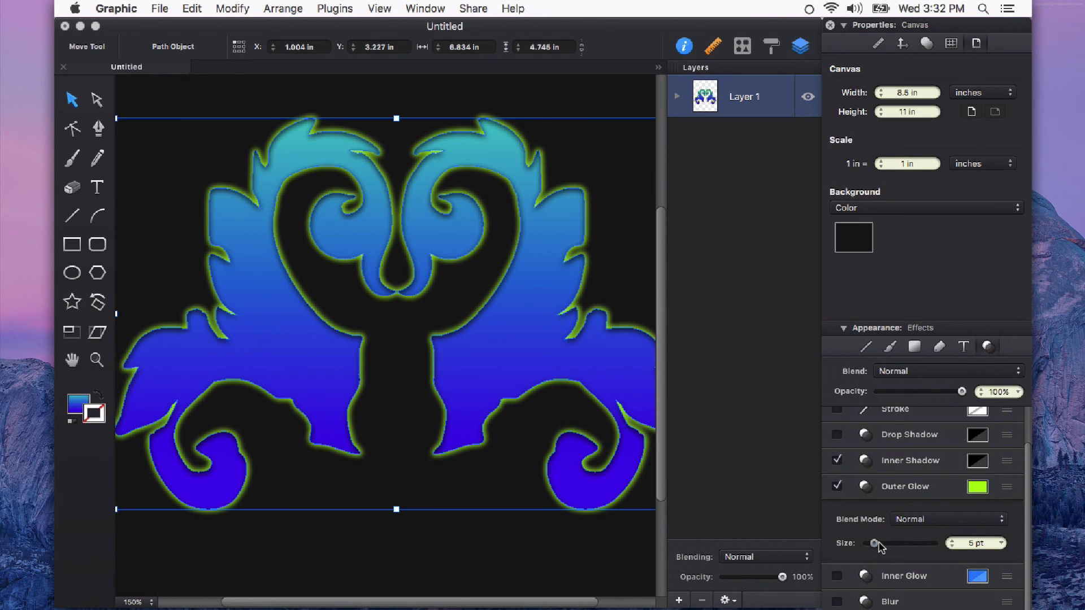
pyautogui.moveTo(874, 543)
pyautogui.mouseDown()
pyautogui.moveTo(947, 546)
pyautogui.moveTo(887, 545)
pyautogui.mouseUp()
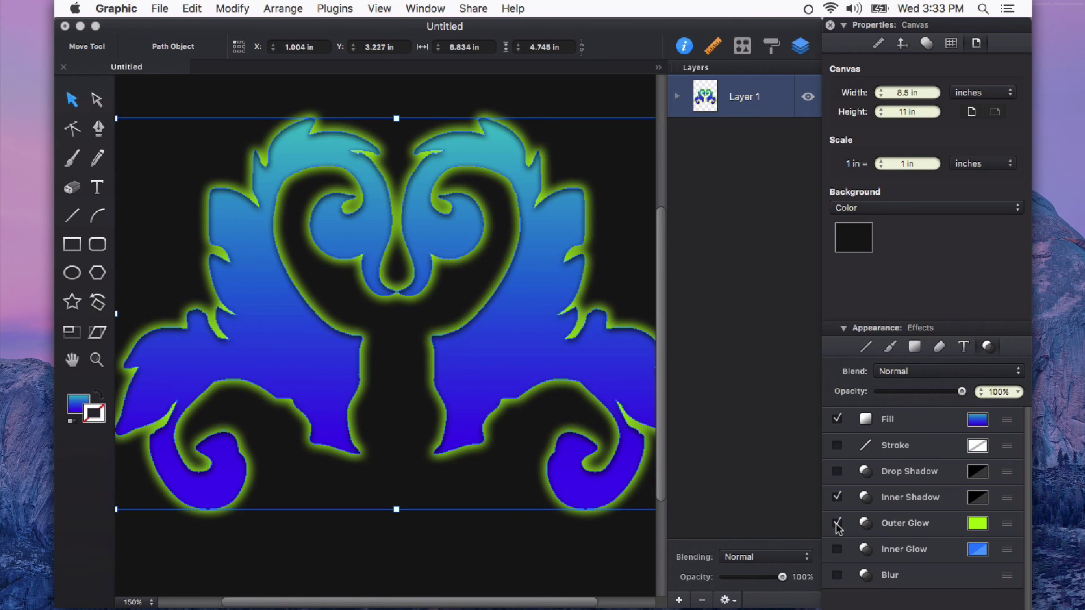
# Turn off the outer glow and inner shadow, and enable an inner glow
pyautogui.click(837, 523)
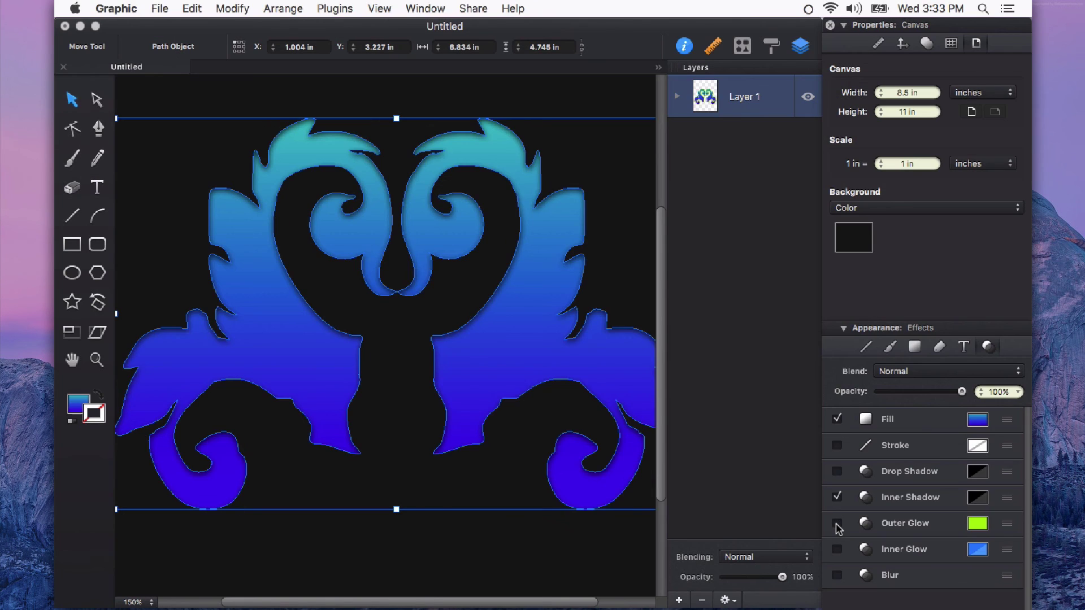
pyautogui.click(837, 497)
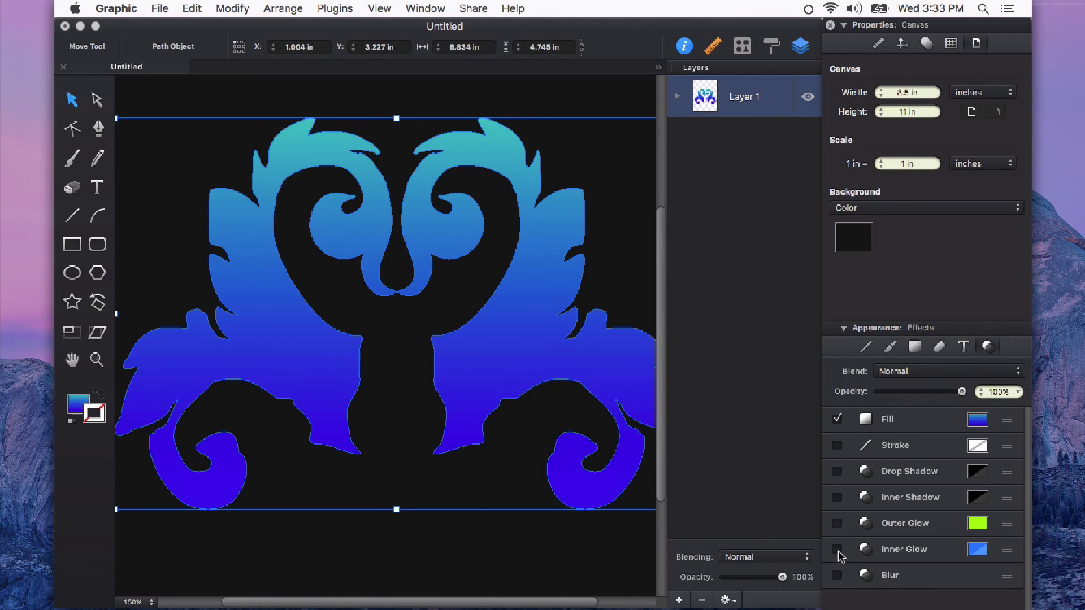
pyautogui.click(837, 550)
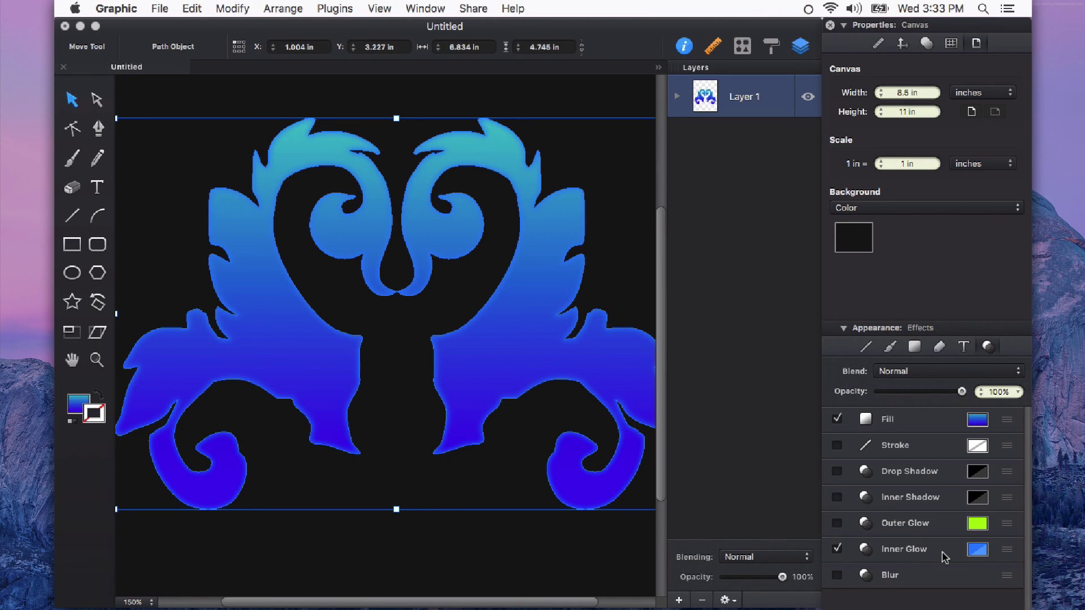
# Make the inner glow pale green (8EFF70) and widen it to 13 pt
pyautogui.click(977, 551)
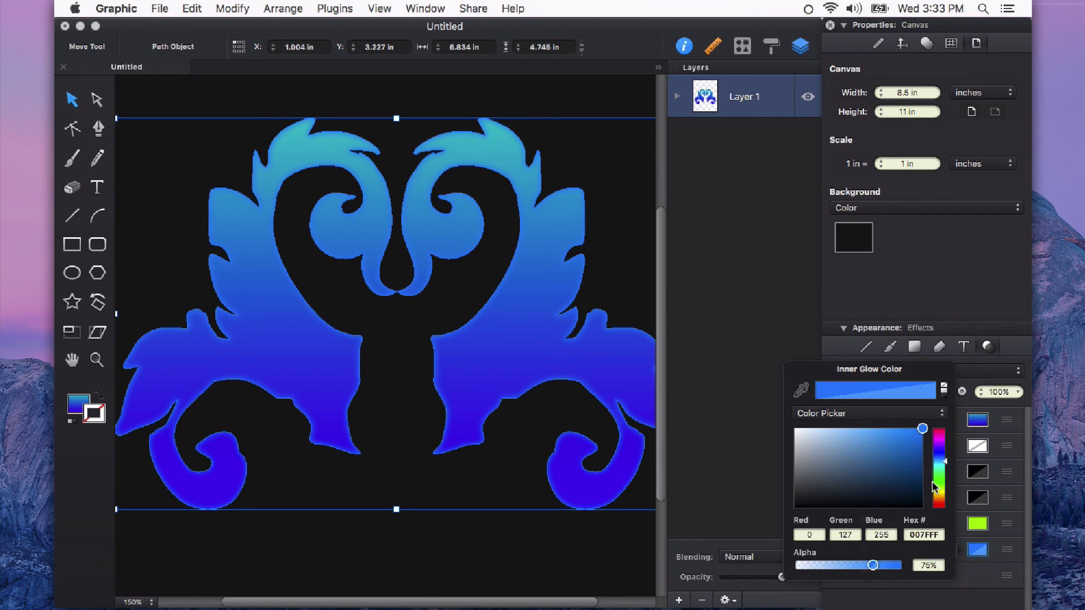
pyautogui.moveTo(935, 488); pyautogui.dragTo(942, 489)
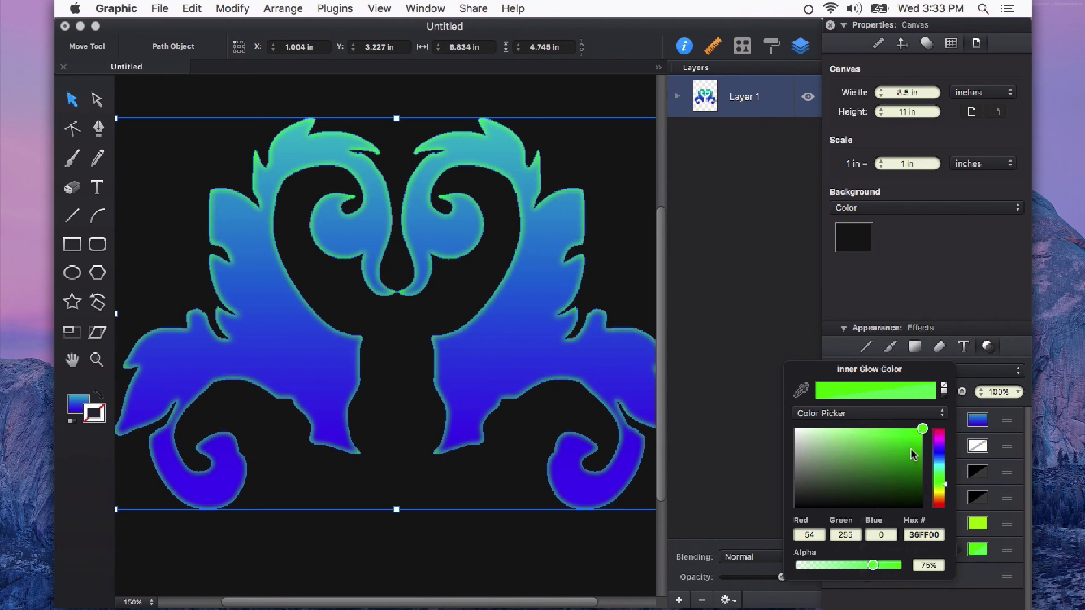
pyautogui.moveTo(913, 455); pyautogui.dragTo(868, 419)
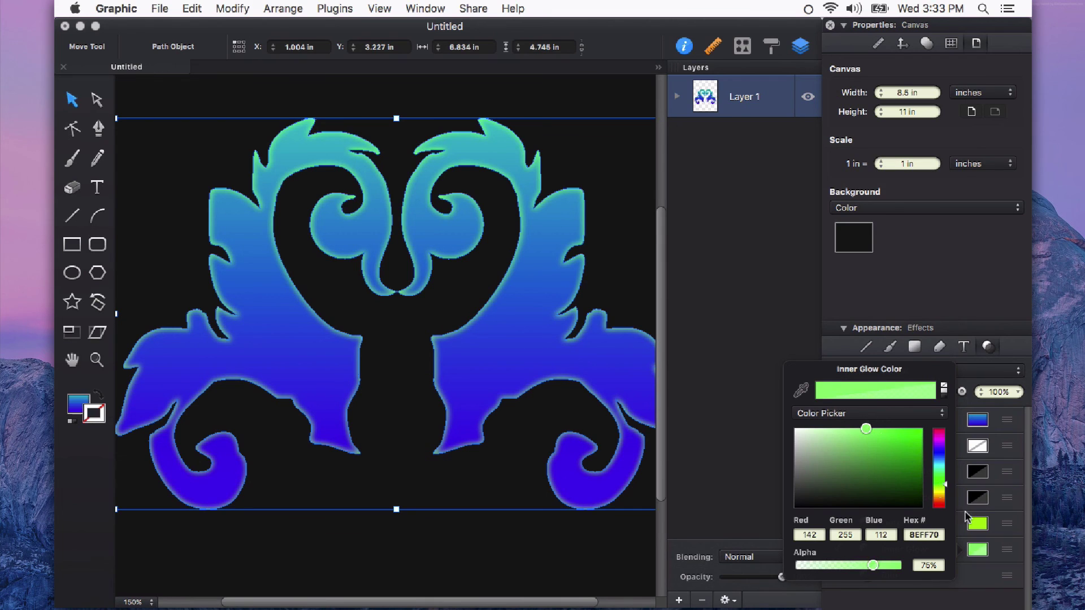
pyautogui.click(1011, 553)
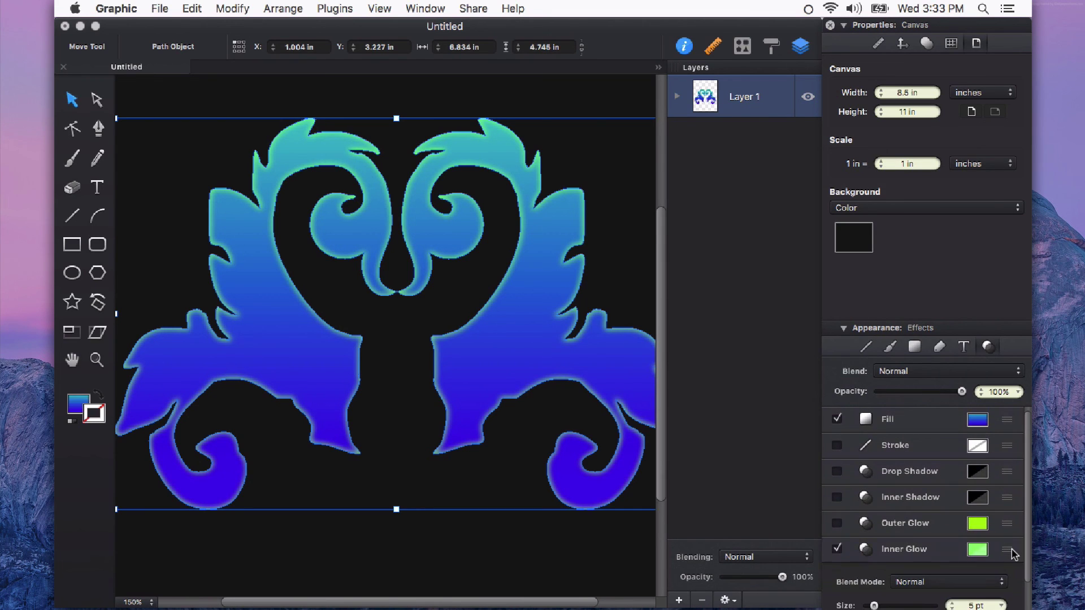
pyautogui.scroll(-3, 943, 521)
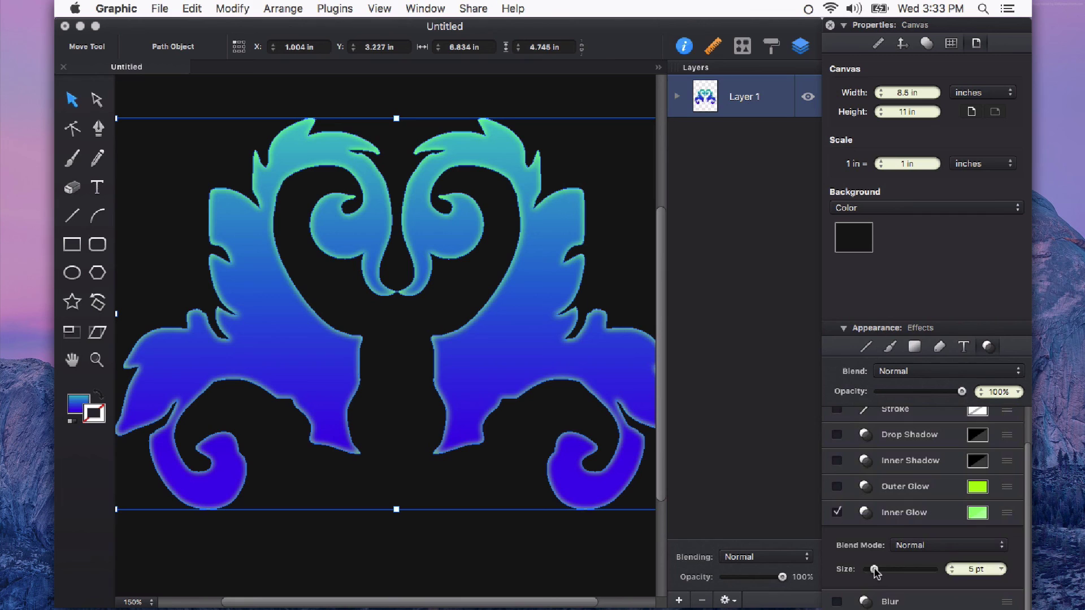
pyautogui.moveTo(874, 569); pyautogui.dragTo(886, 572)
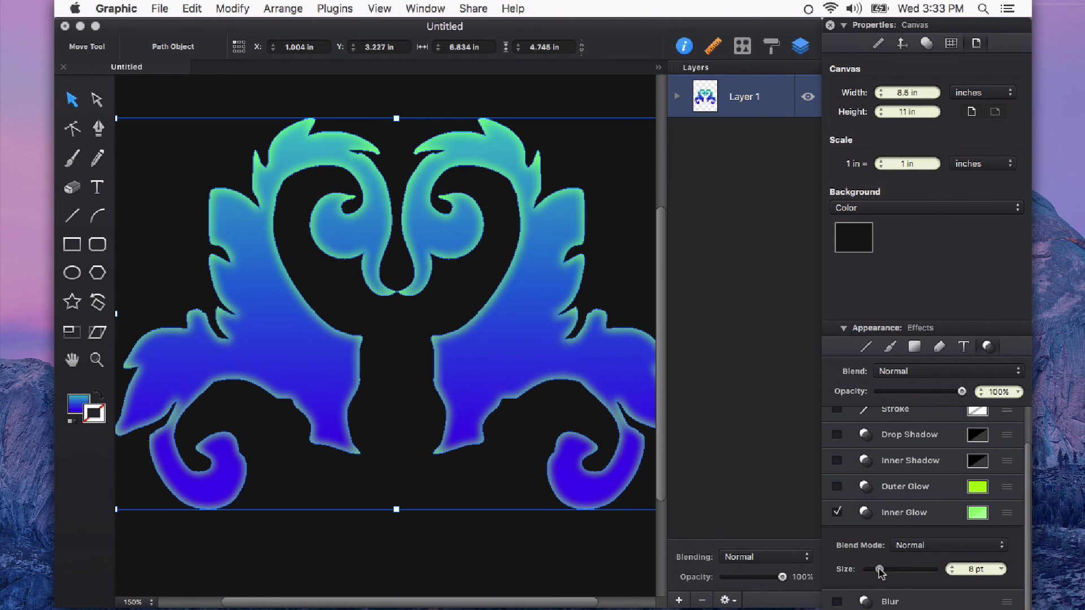
pyautogui.click(616, 567)
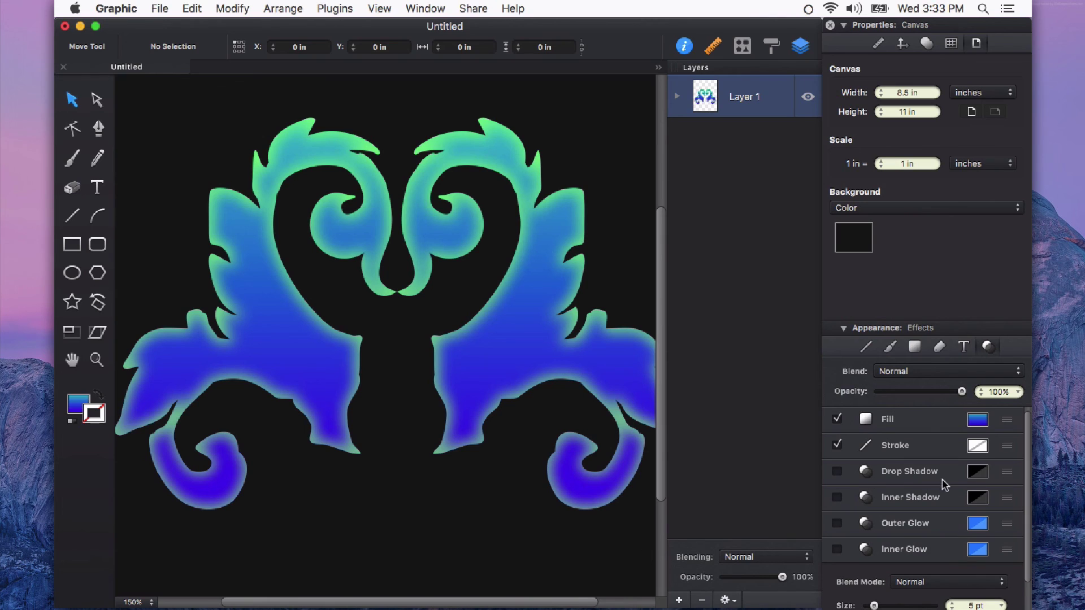
pyautogui.scroll(-3, 946, 485)
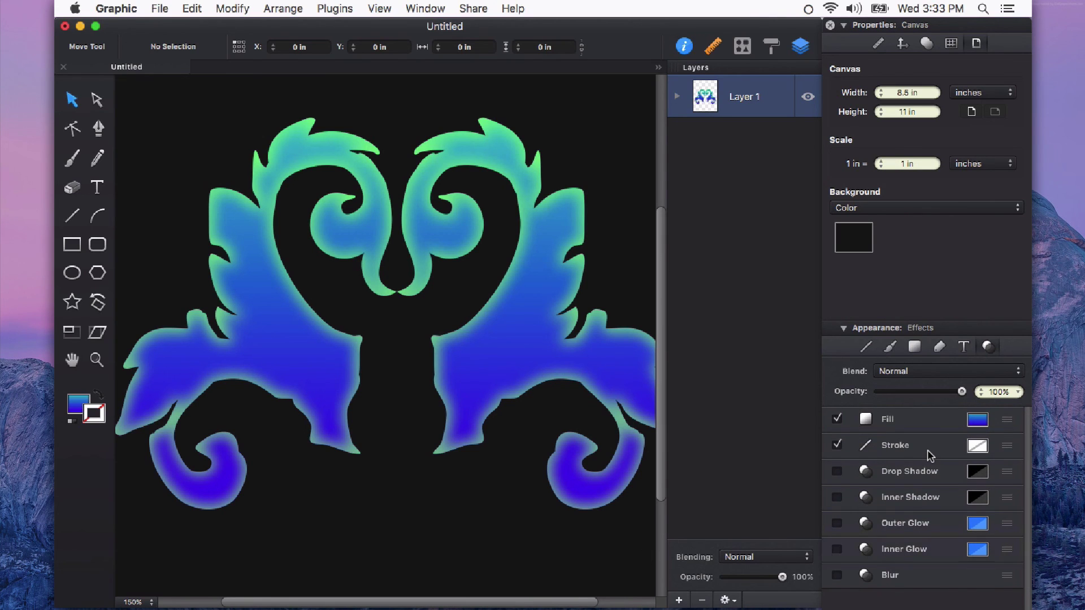
# Blur the ornament, raising the blur radius to 11 pt and then 22 pt
pyautogui.click(838, 575)
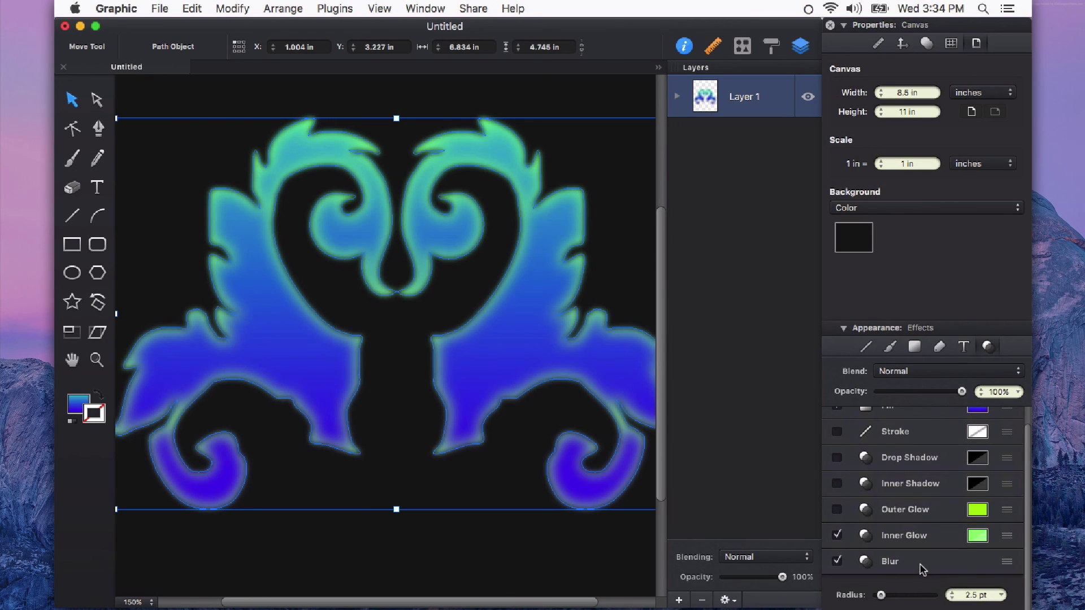
pyautogui.moveTo(883, 596); pyautogui.dragTo(905, 596)
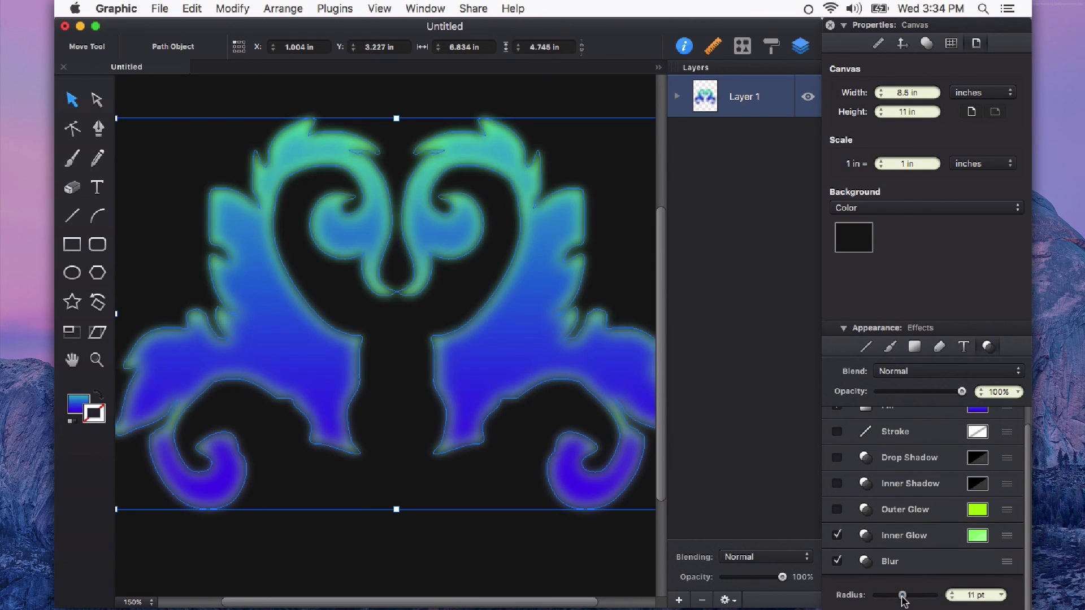
pyautogui.click(564, 549)
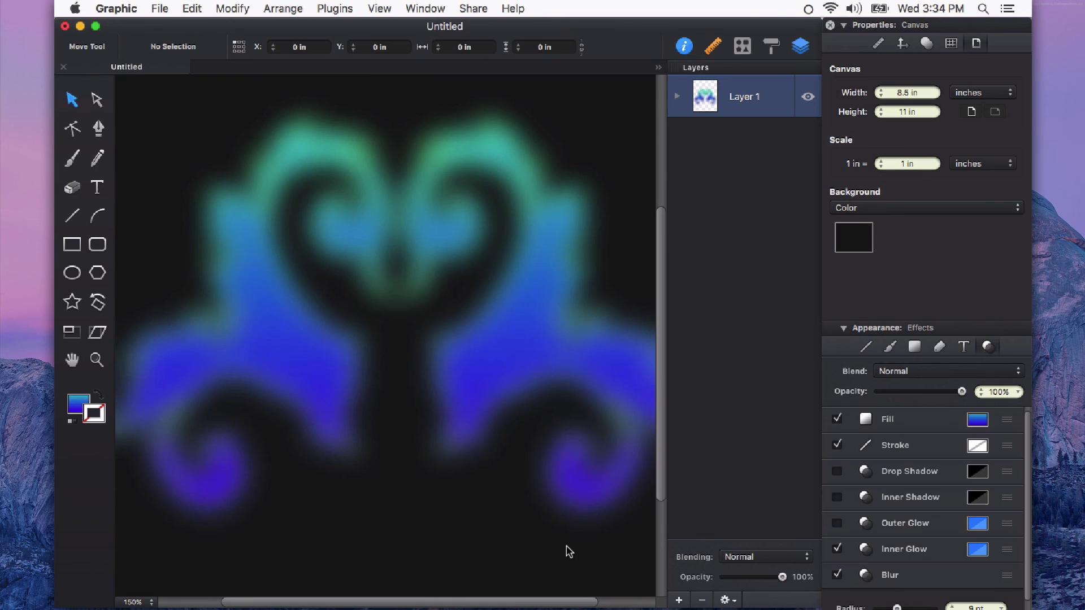
pyautogui.click(563, 362)
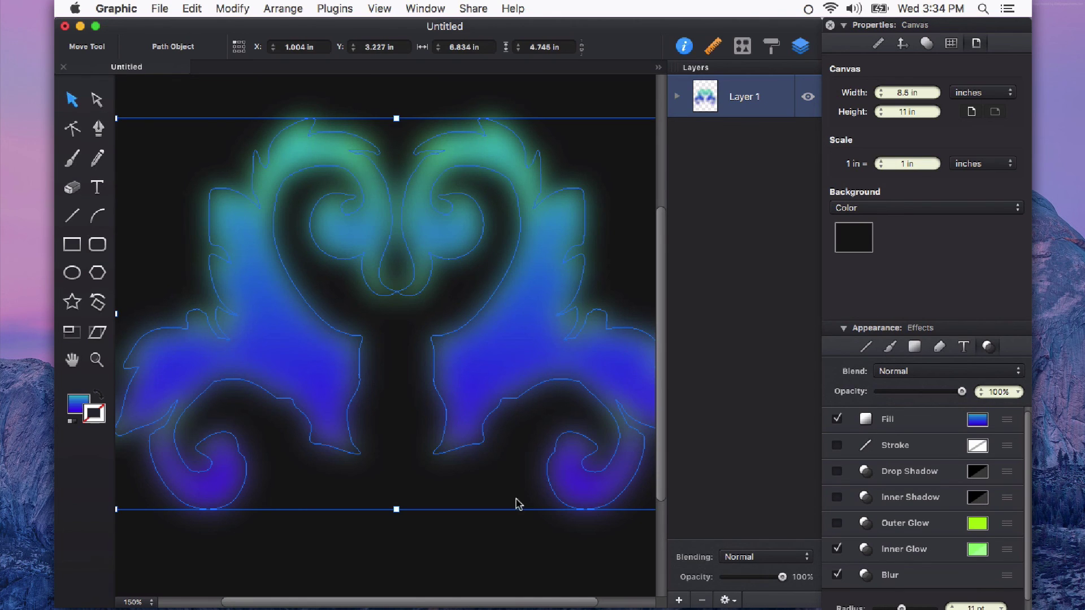
pyautogui.click(525, 540)
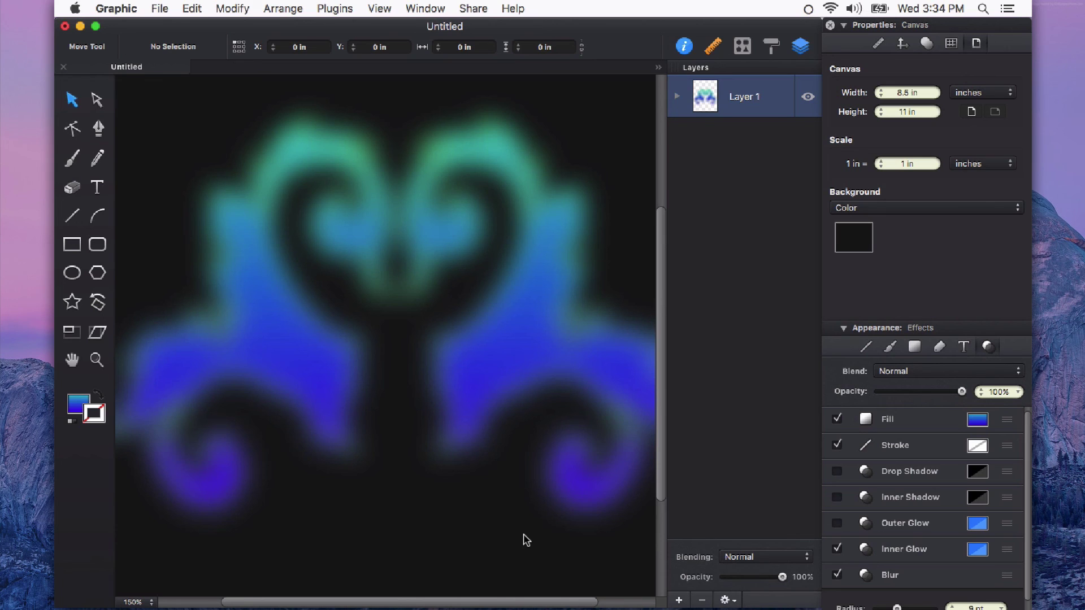
pyautogui.click(514, 367)
pyautogui.scroll(-1, 947, 554)
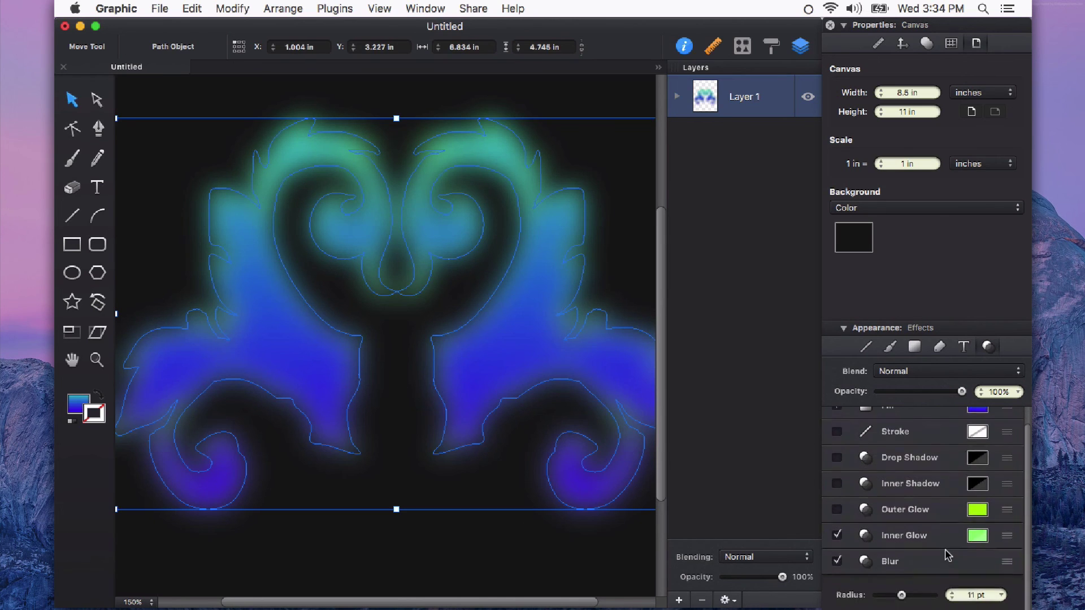
pyautogui.moveTo(902, 596); pyautogui.dragTo(930, 600)
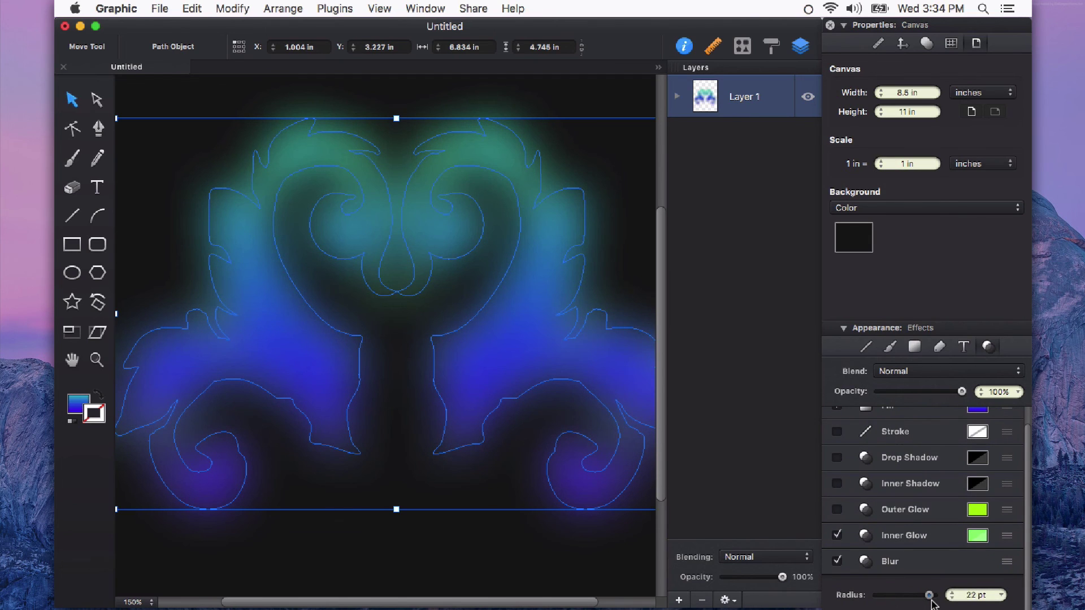
pyautogui.click(590, 591)
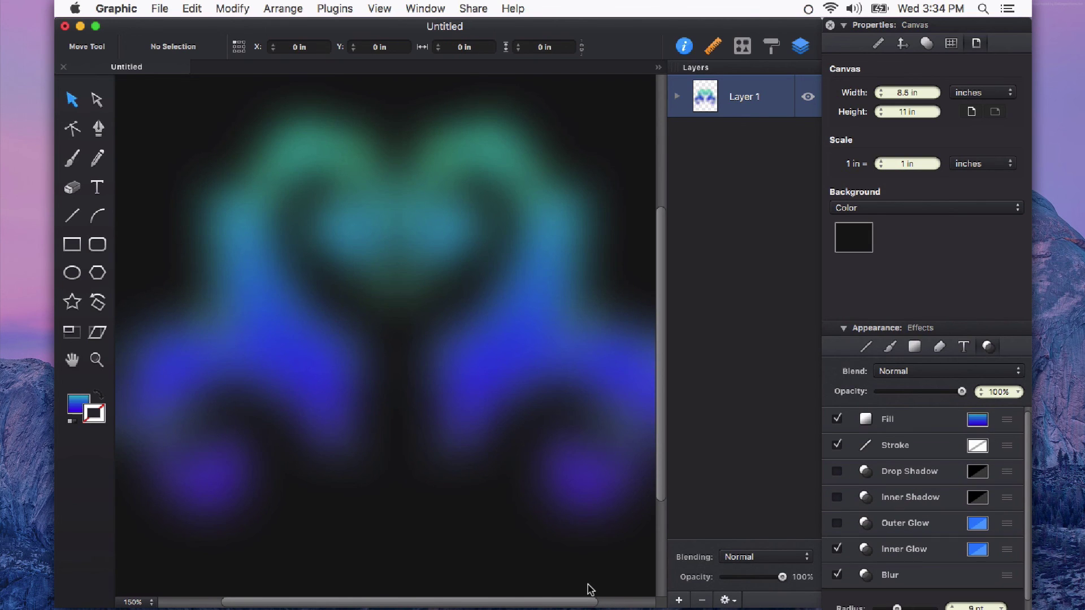
# View the page at actual size and move the blurred ornament up to Y 0.477 in
pyautogui.press('super+0')
pyautogui.press('super+1')
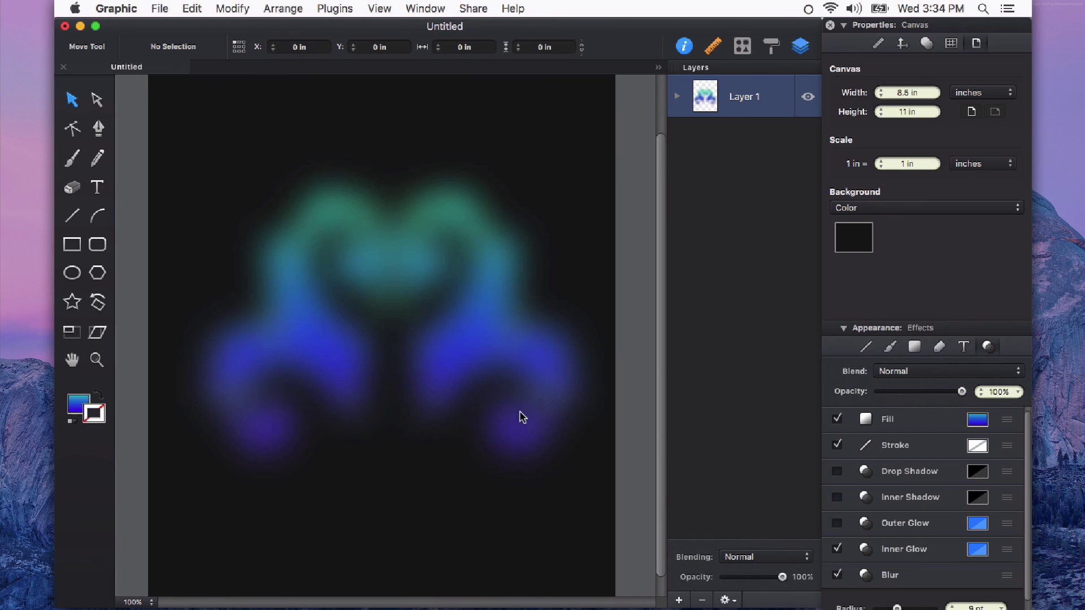
pyautogui.click(558, 391)
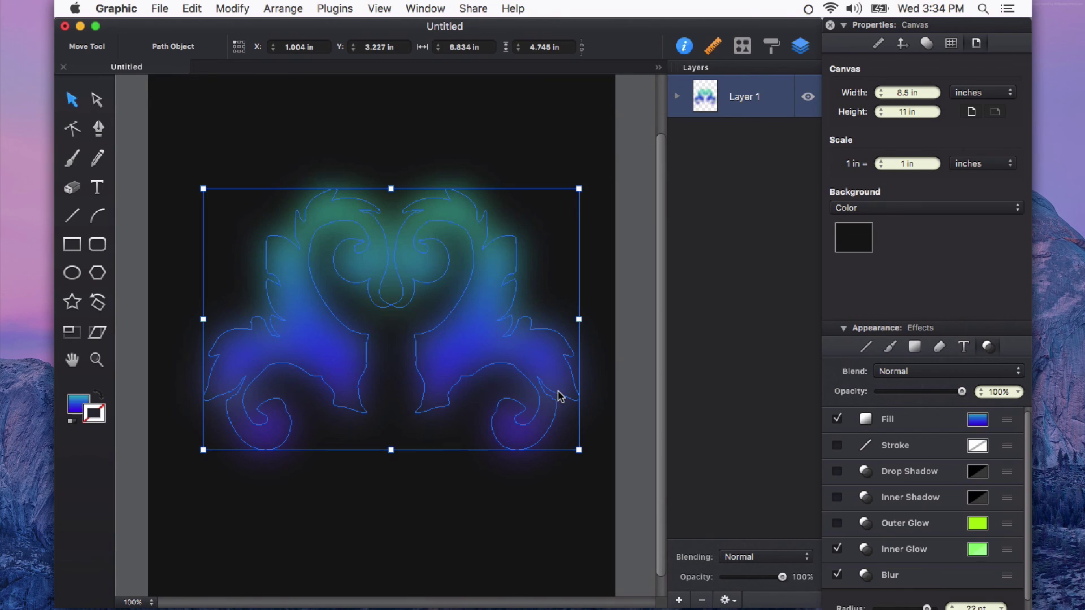
pyautogui.click(563, 519)
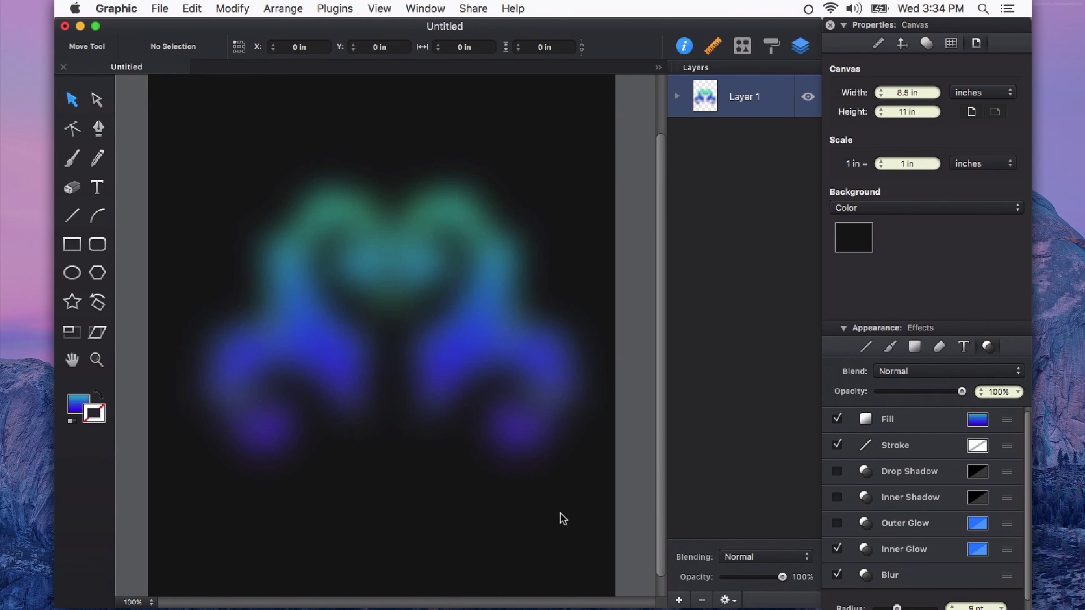
pyautogui.moveTo(484, 372); pyautogui.dragTo(484, 218)
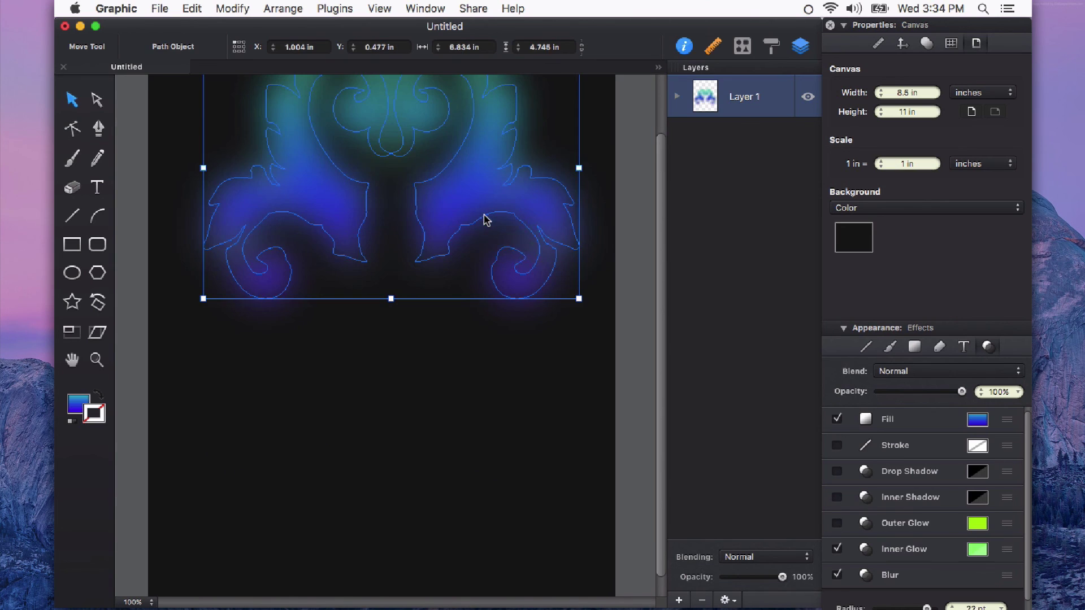
pyautogui.click(436, 380)
# Draw a gradient square below the ornament and move it right to center it
pyautogui.click(72, 246)
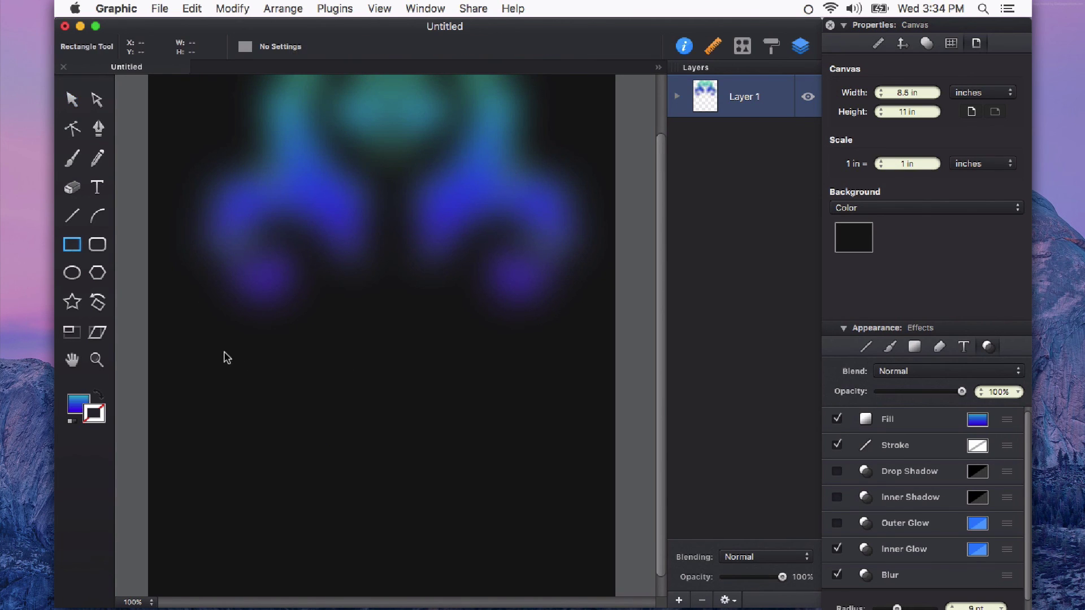
pyautogui.moveTo(264, 367); pyautogui.dragTo(466, 506)
pyautogui.click(466, 418)
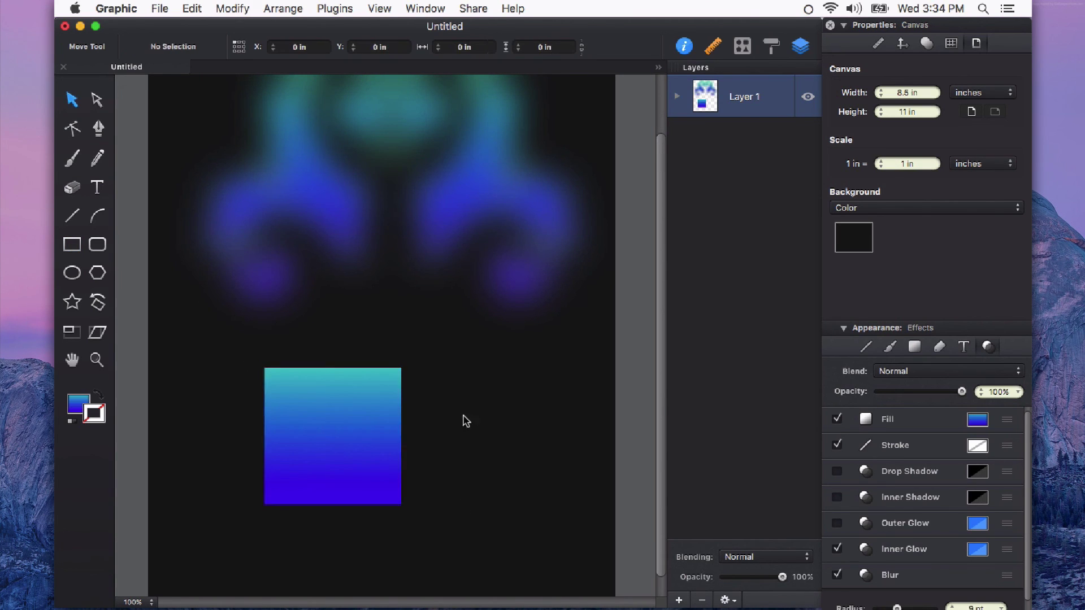
pyautogui.click(350, 418)
pyautogui.moveTo(351, 419); pyautogui.dragTo(399, 419)
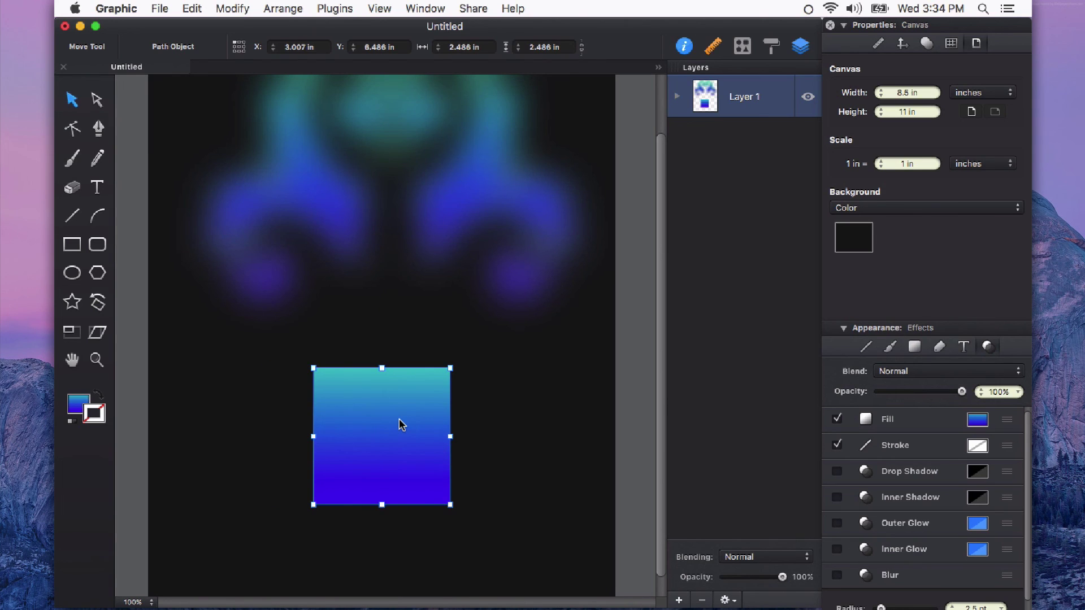
# Pen a closed curved shape from the square's top-left corner past its bottom-right corner
pyautogui.click(98, 128)
pyautogui.click(308, 369)
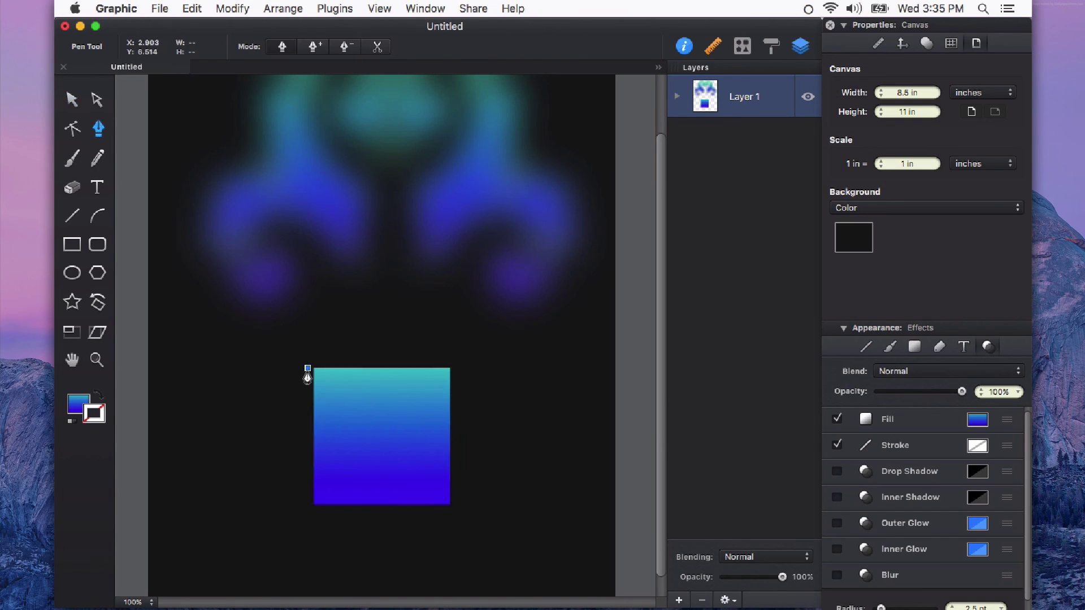
pyautogui.click(306, 517)
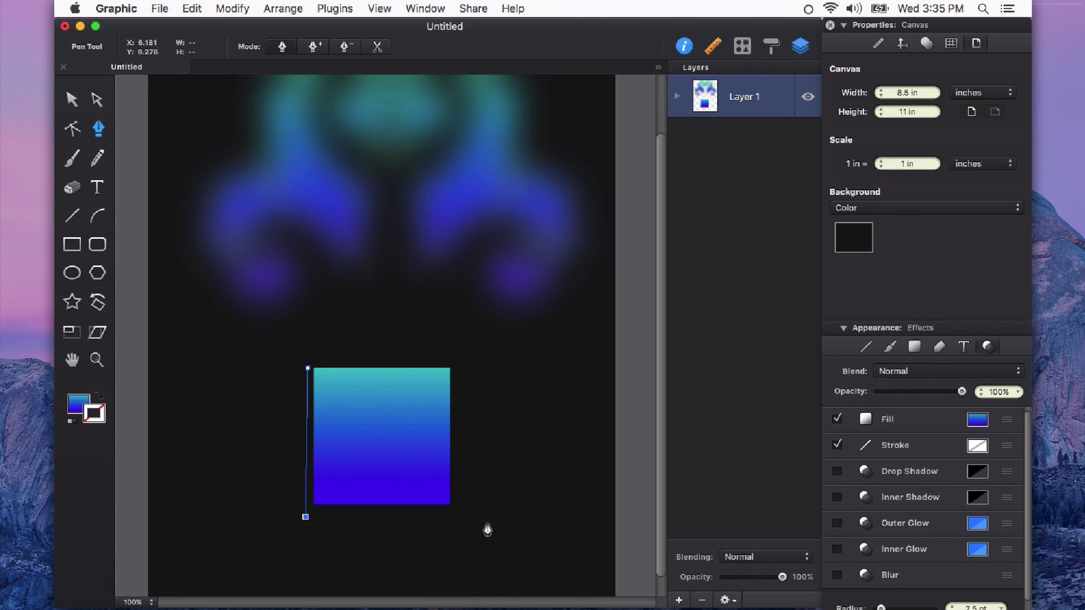
pyautogui.click(469, 517)
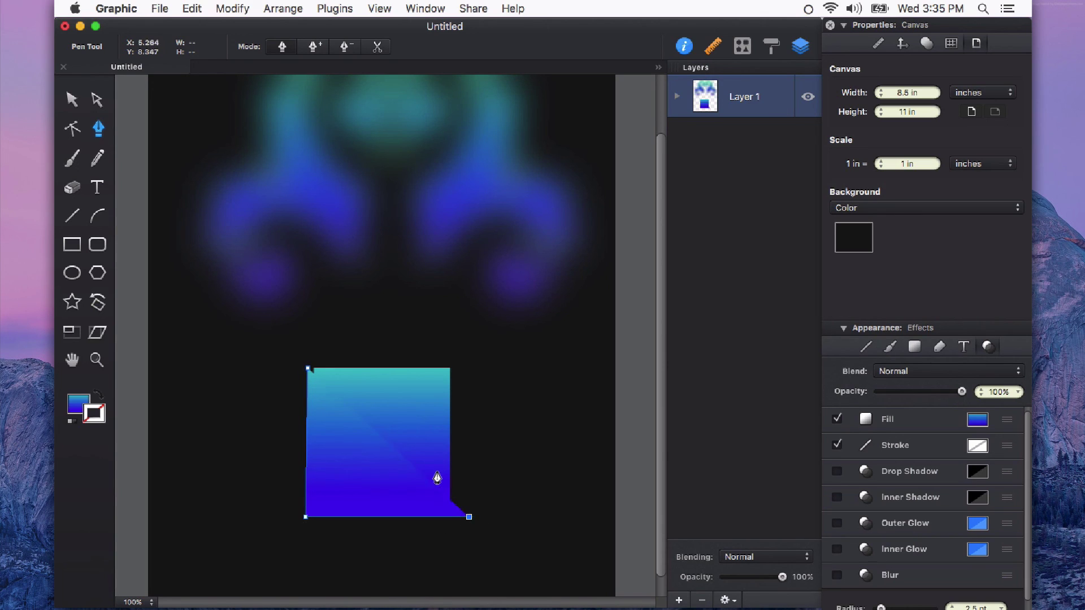
pyautogui.moveTo(437, 470); pyautogui.dragTo(389, 446)
pyautogui.click(308, 368)
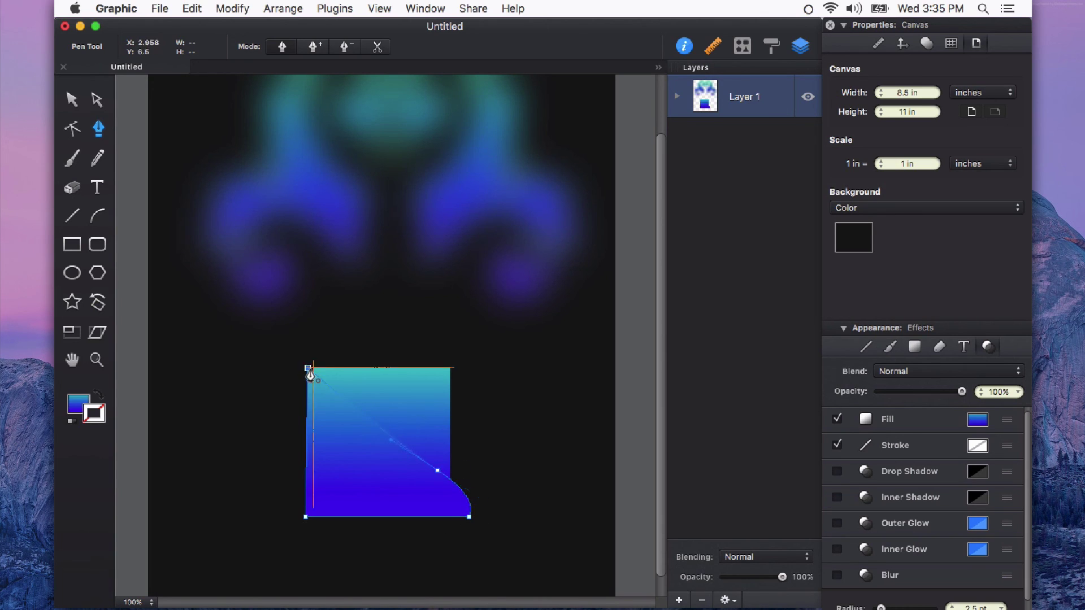
pyautogui.click(291, 346)
pyautogui.press('v')
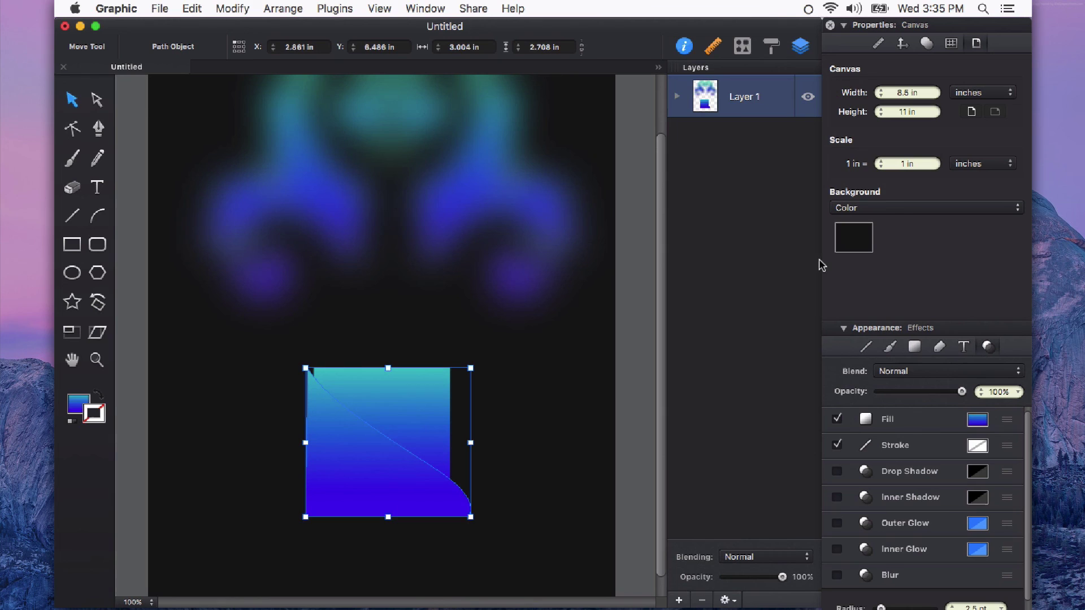
# Fill the curved shape with solid black and lower its opacity to 50%
pyautogui.click(975, 421)
pyautogui.click(814, 408)
pyautogui.click(855, 472)
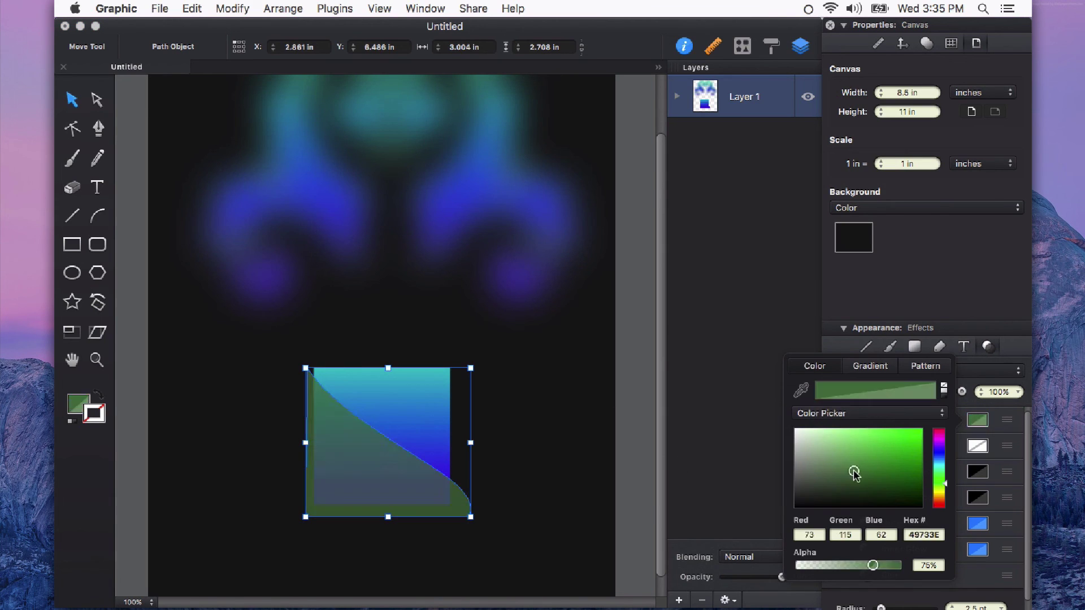
pyautogui.moveTo(855, 473); pyautogui.dragTo(742, 554)
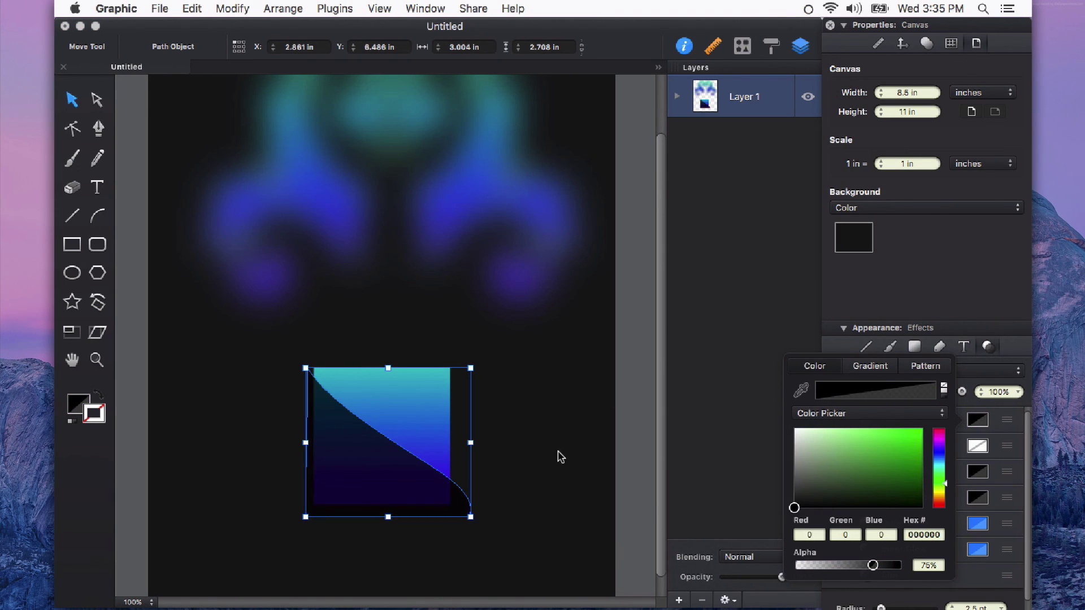
pyautogui.click(388, 464)
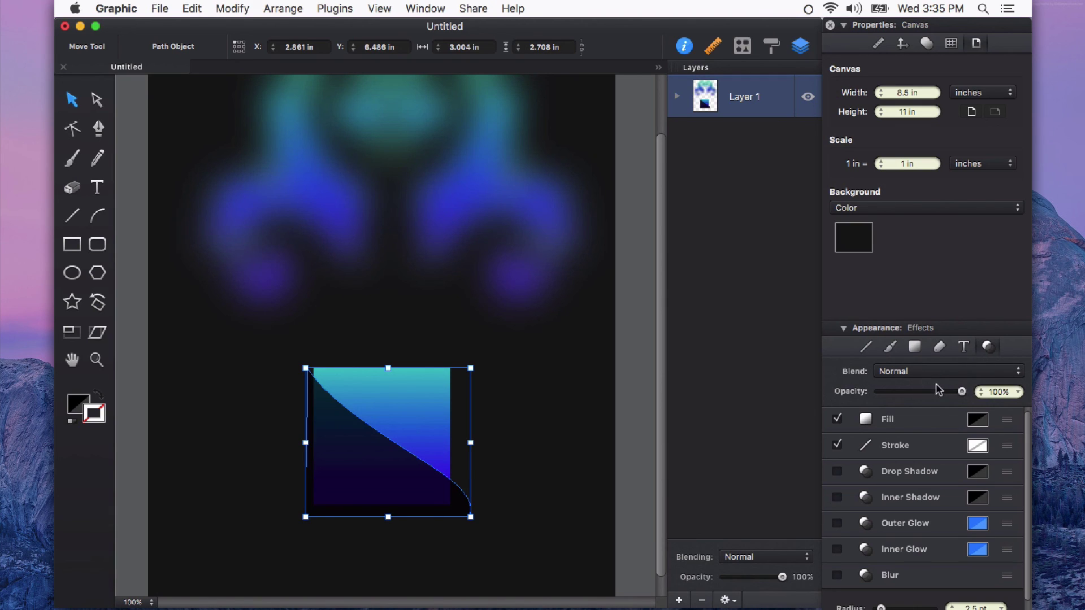
pyautogui.moveTo(961, 391); pyautogui.dragTo(922, 396)
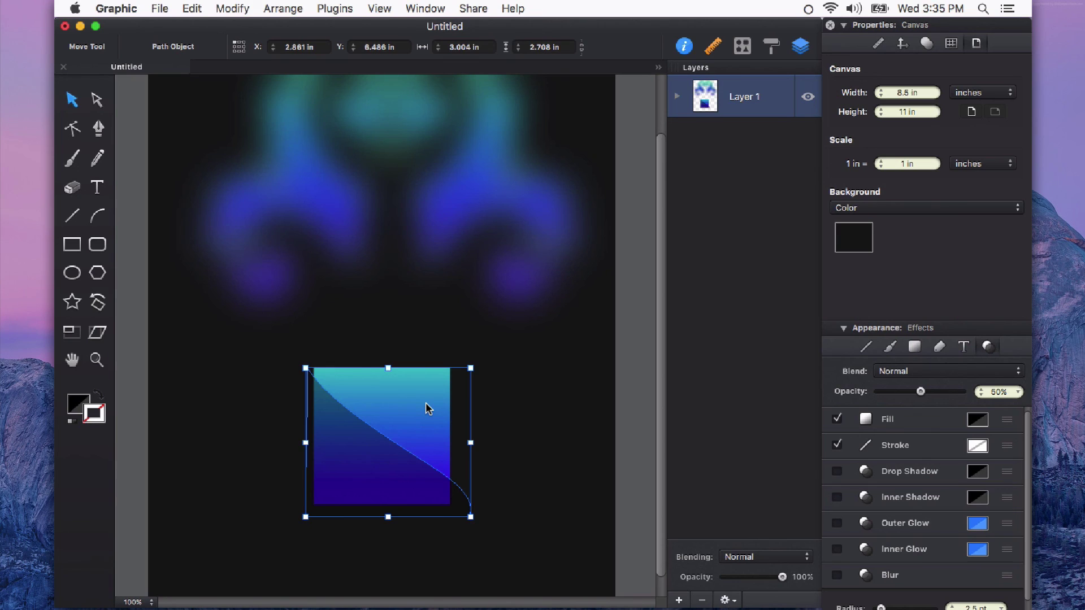
# Cut the black shape and use Edit > Paste Inside to put it in the gradient square
pyautogui.press('super+z')
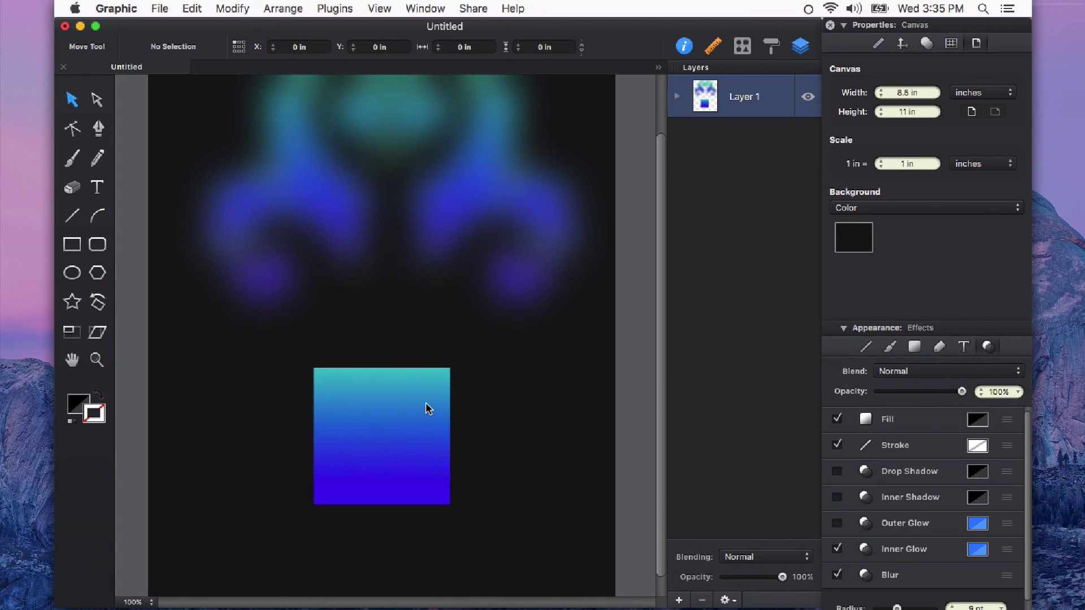
pyautogui.click(397, 437)
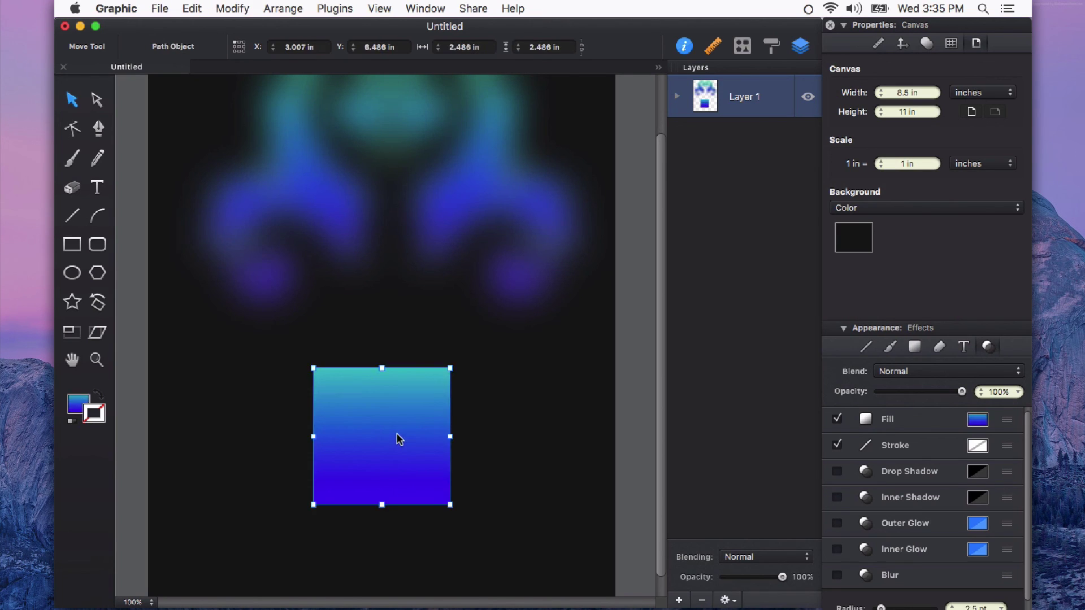
pyautogui.click(197, 10)
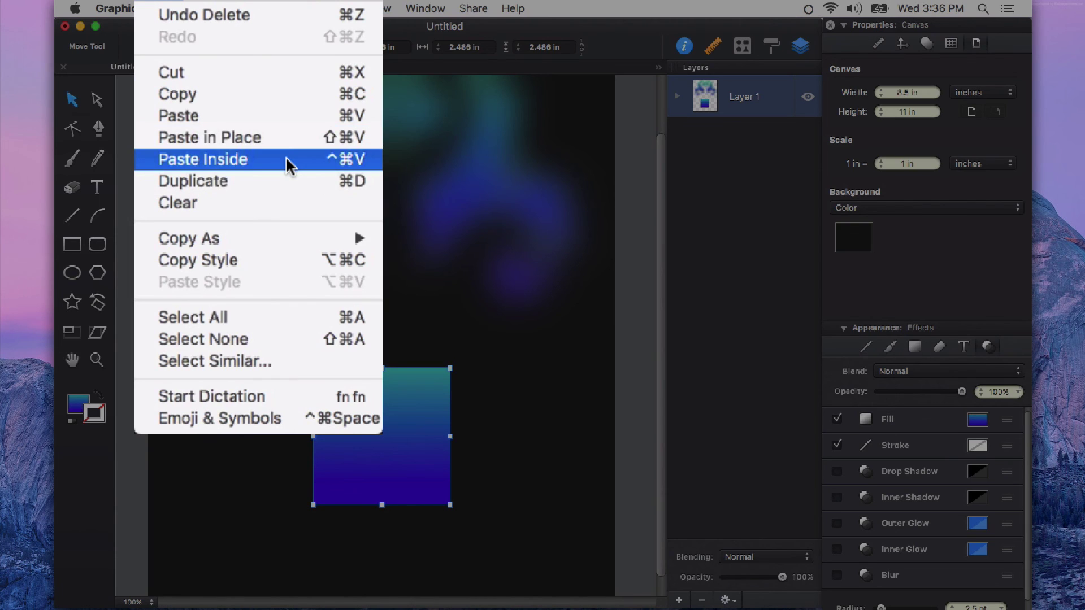
pyautogui.click(286, 160)
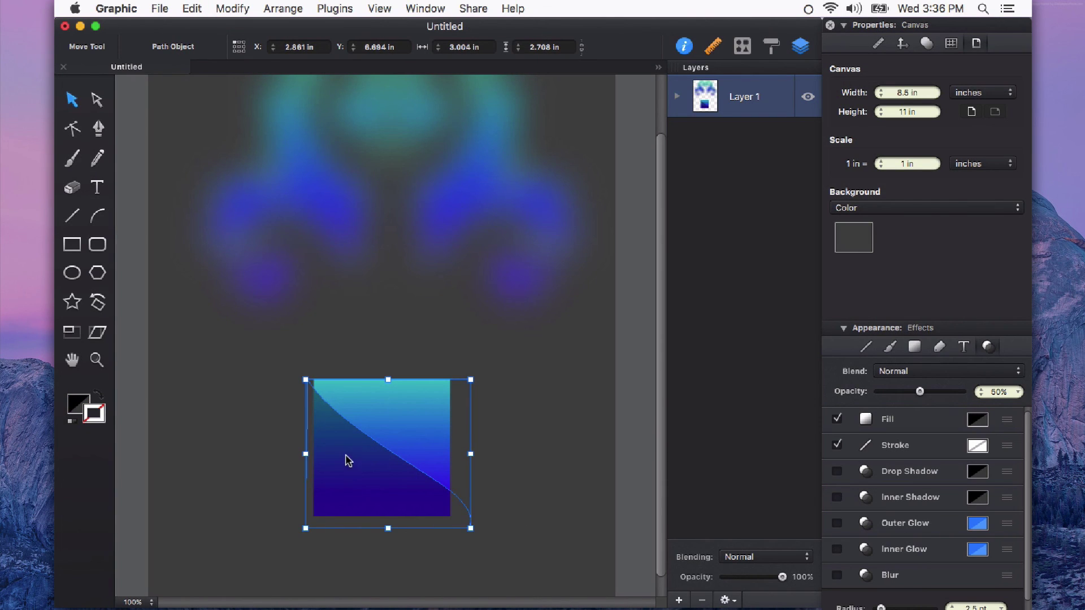
# Turn on Blur for the pasted shape with a 16 pt radius, then reselect the square group
pyautogui.scroll(-1, 956, 519)
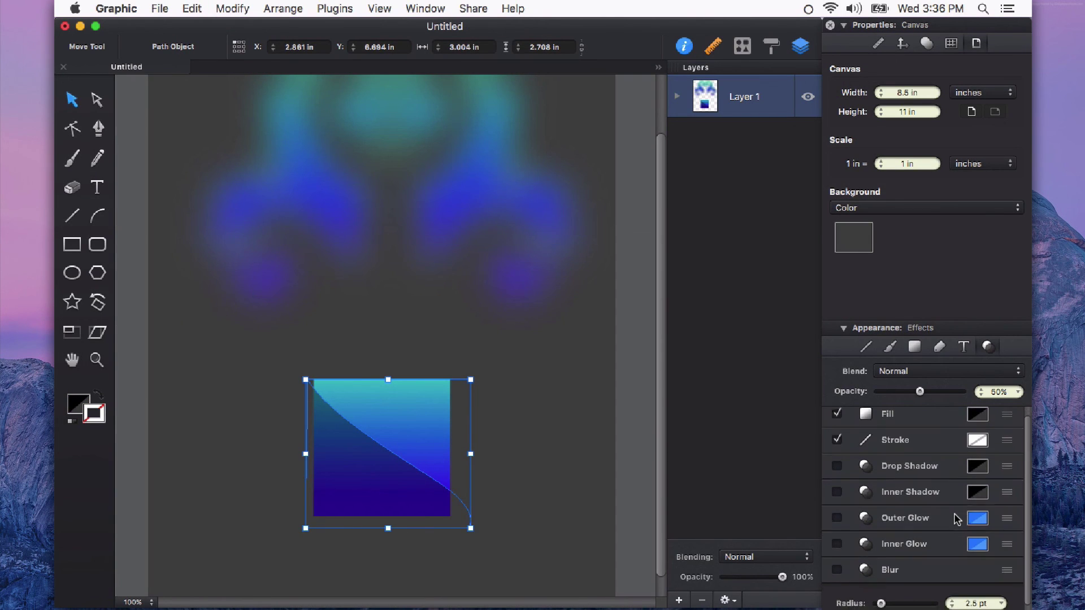
pyautogui.scroll(-2, 842, 563)
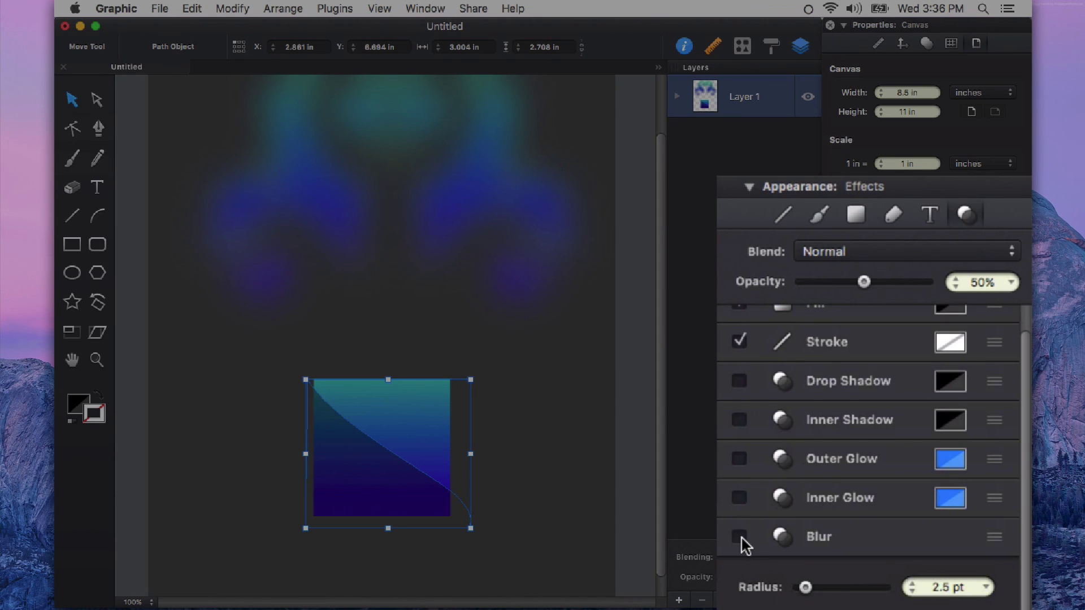
pyautogui.click(739, 536)
pyautogui.moveTo(879, 595); pyautogui.dragTo(915, 595)
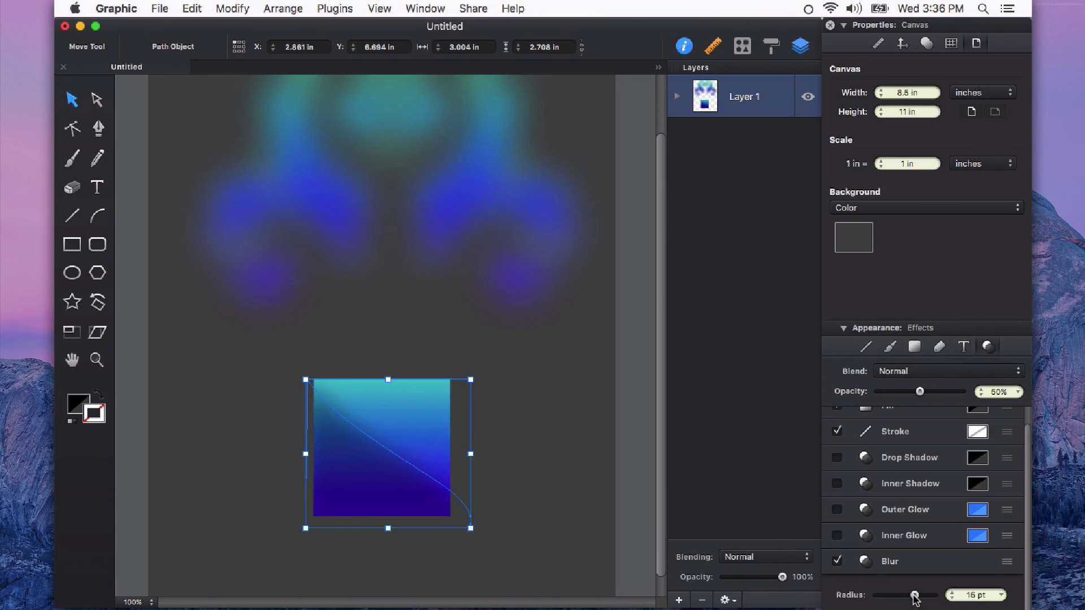
pyautogui.click(560, 498)
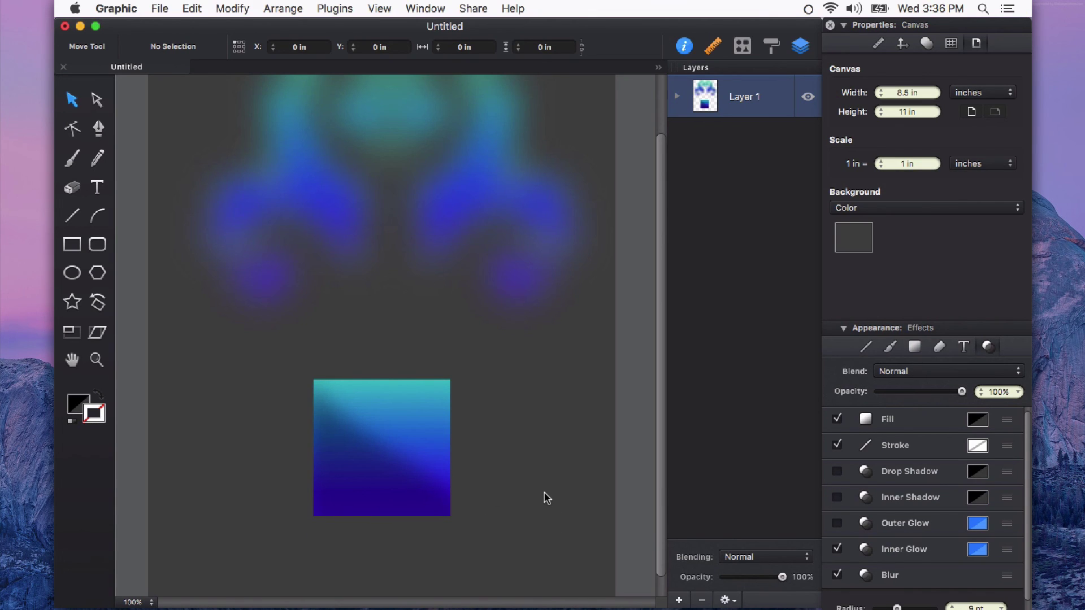
pyautogui.click(374, 489)
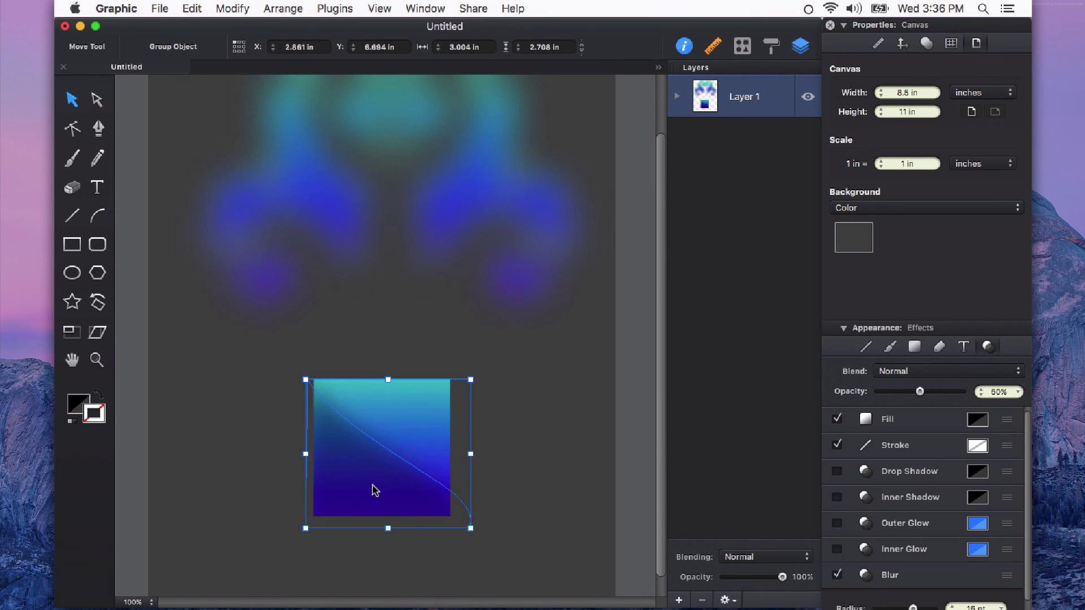
# Add a 16 pt drop shadow to the square group and nudge its horizontal offset
pyautogui.click(521, 498)
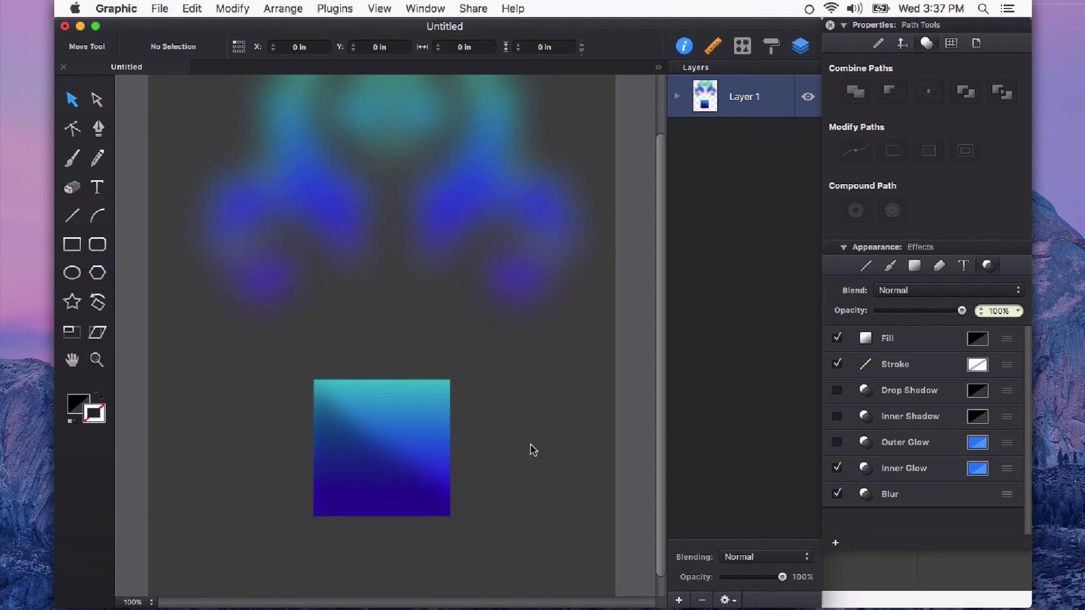
pyautogui.click(418, 452)
pyautogui.scroll(-1, 927, 486)
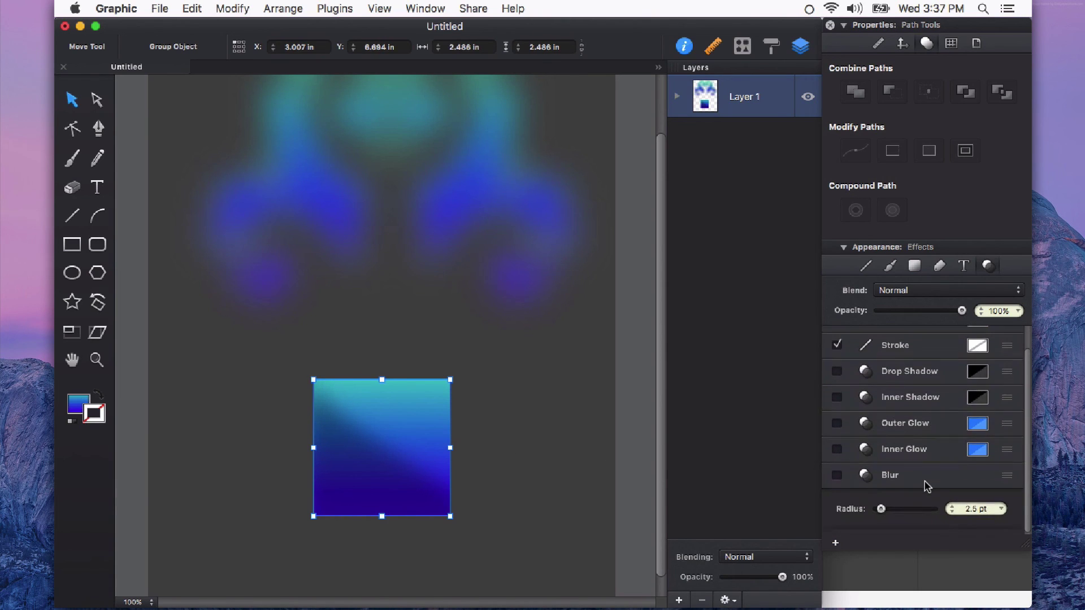
pyautogui.click(835, 527)
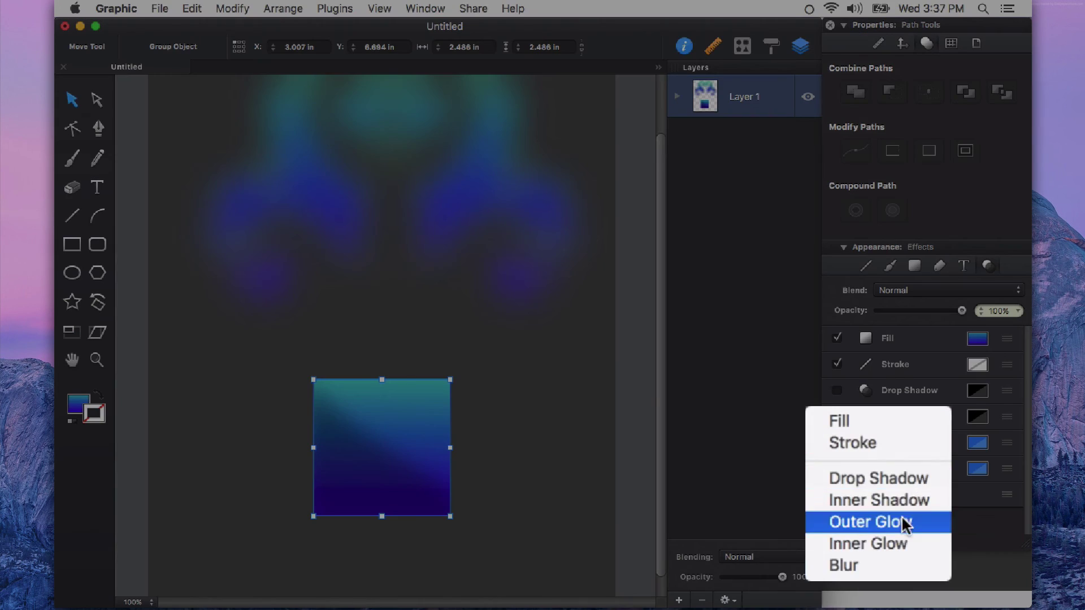
pyautogui.click(927, 478)
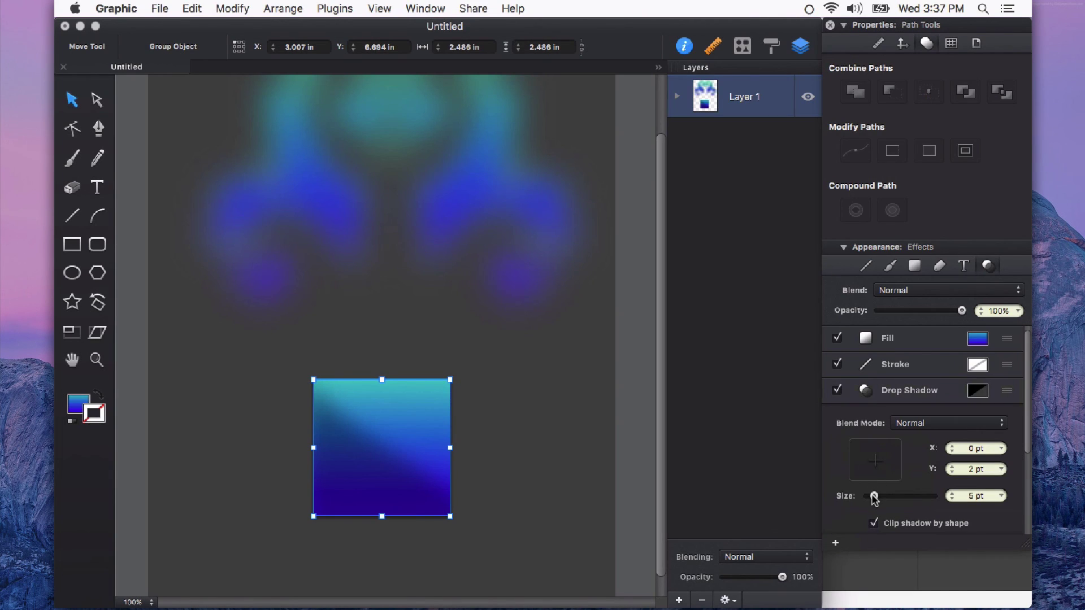
pyautogui.moveTo(874, 497); pyautogui.dragTo(889, 498)
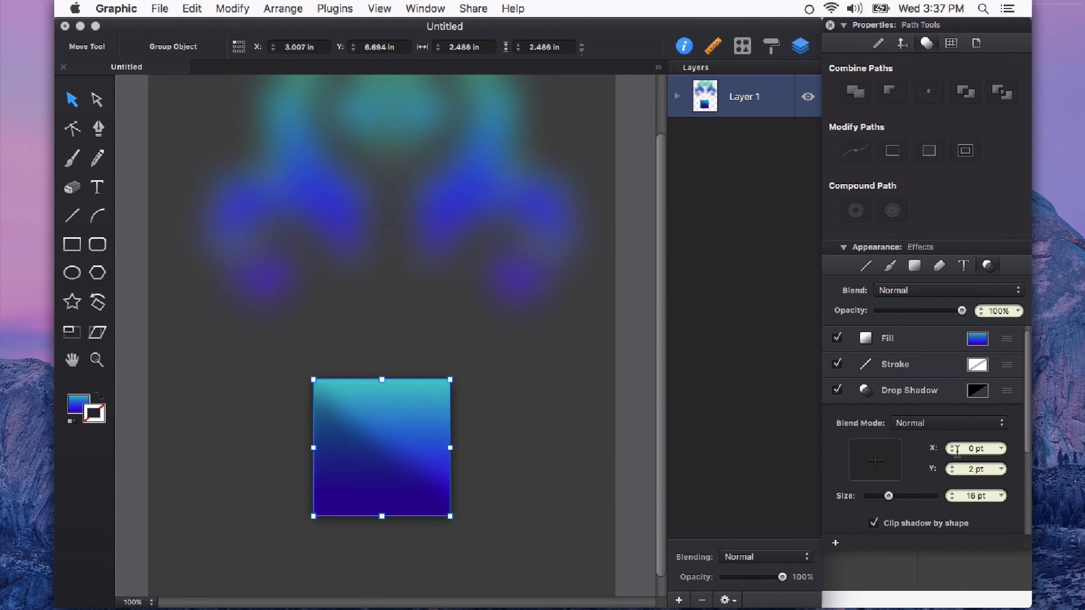
pyautogui.click(953, 448)
pyautogui.click(953, 446)
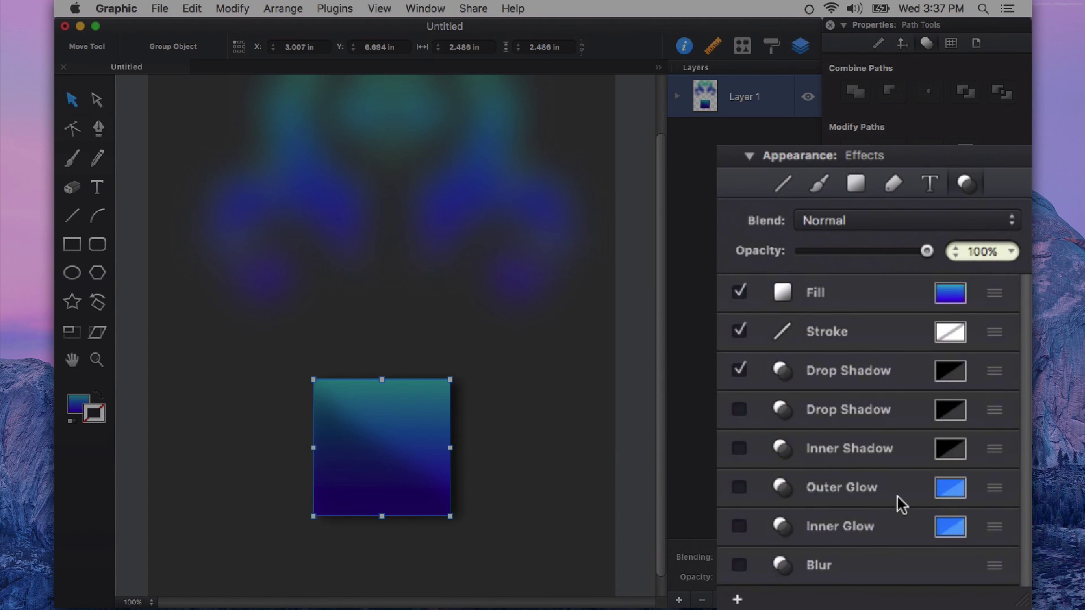
# Enable the second drop shadow with size 6 pt and X offset -17 pt
pyautogui.click(737, 412)
pyautogui.click(995, 412)
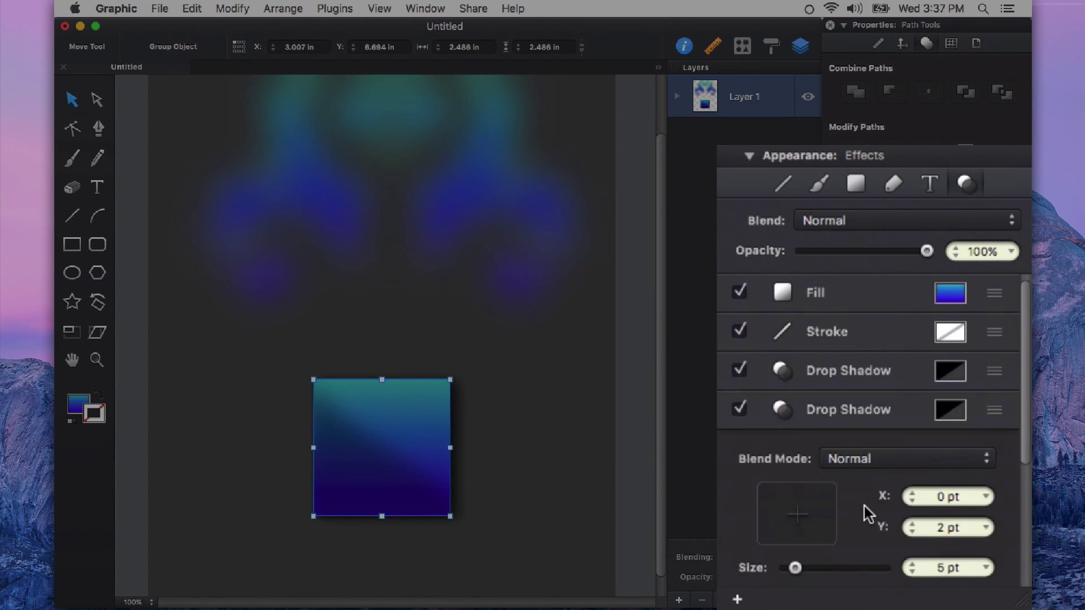
pyautogui.scroll(-2, 830, 503)
pyautogui.moveTo(799, 495); pyautogui.dragTo(803, 496)
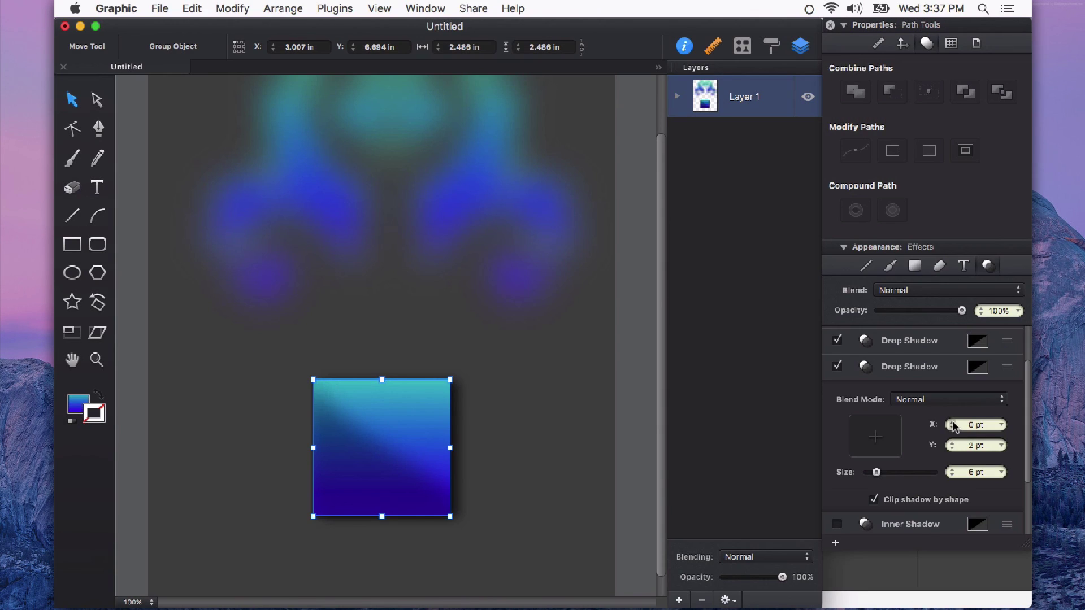
pyautogui.click(952, 422)
pyautogui.click(952, 421)
pyautogui.click(952, 422)
pyautogui.click(953, 422)
pyautogui.click(953, 422)
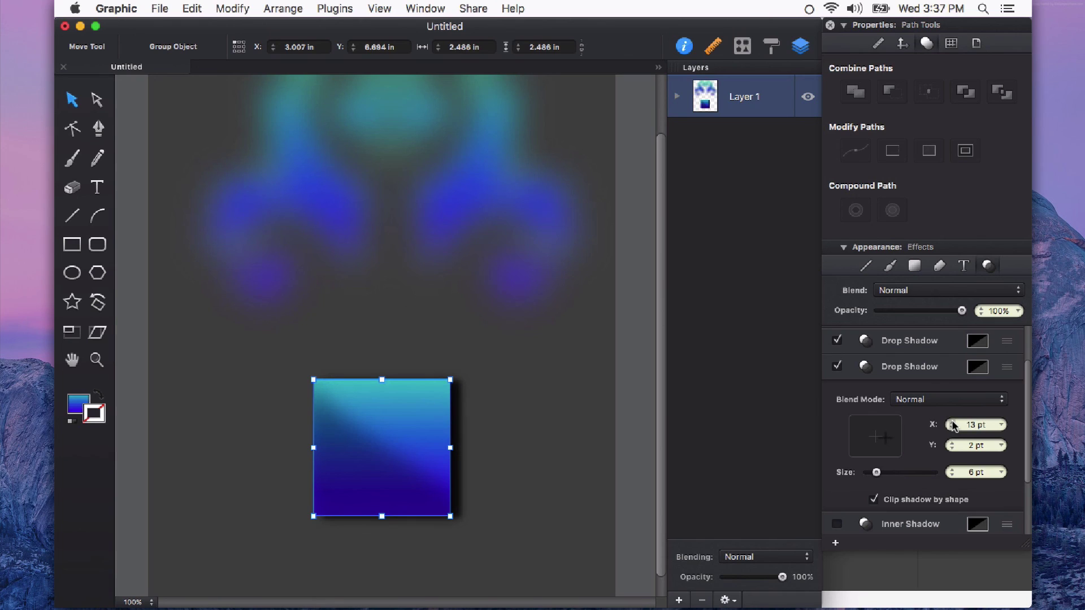
pyautogui.click(953, 423)
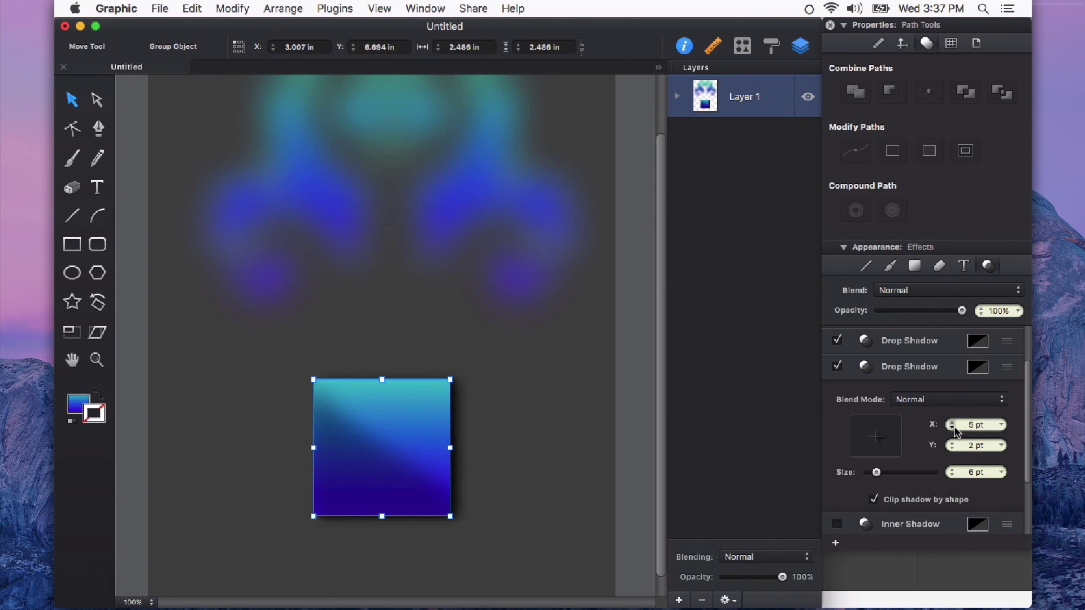
pyautogui.click(952, 428)
pyautogui.click(952, 428)
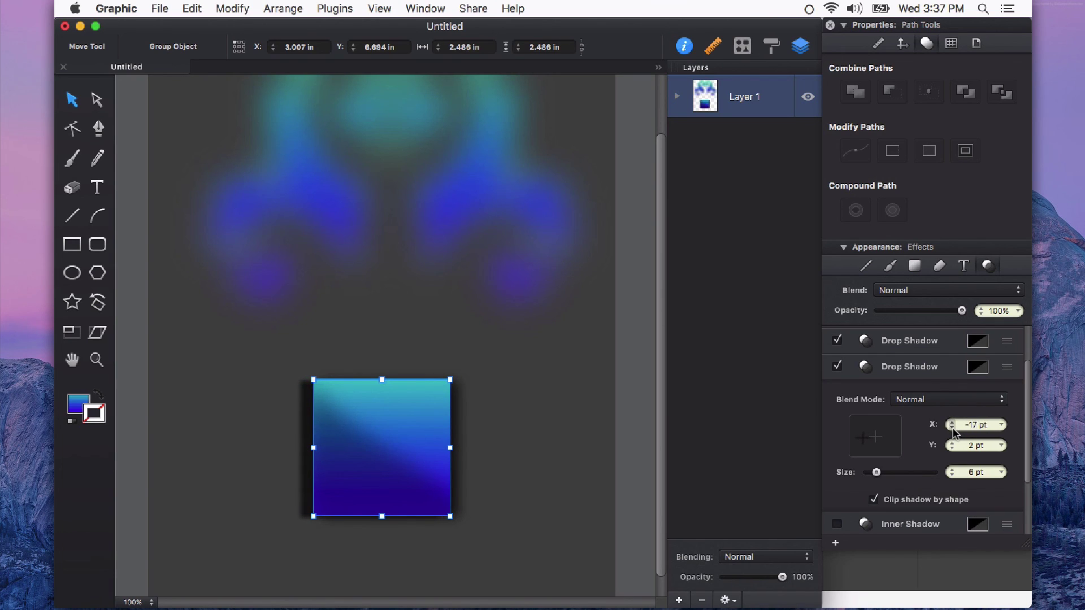
# Set the second shadow's Y offset to 11 pt and colour it dark red
pyautogui.click(954, 445)
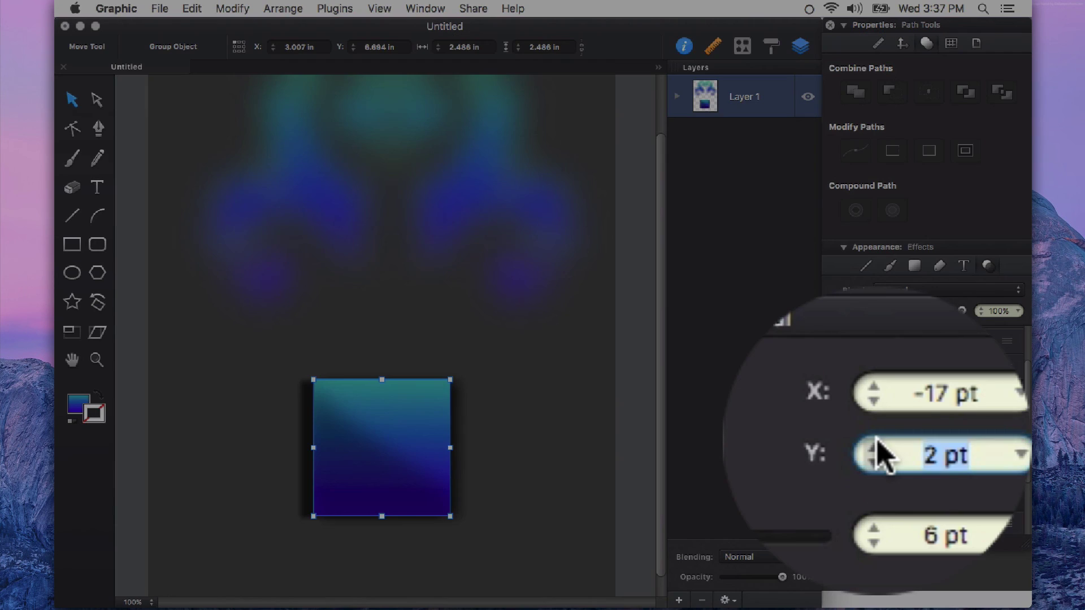
pyautogui.click(953, 443)
pyautogui.click(953, 443)
pyautogui.click(953, 443)
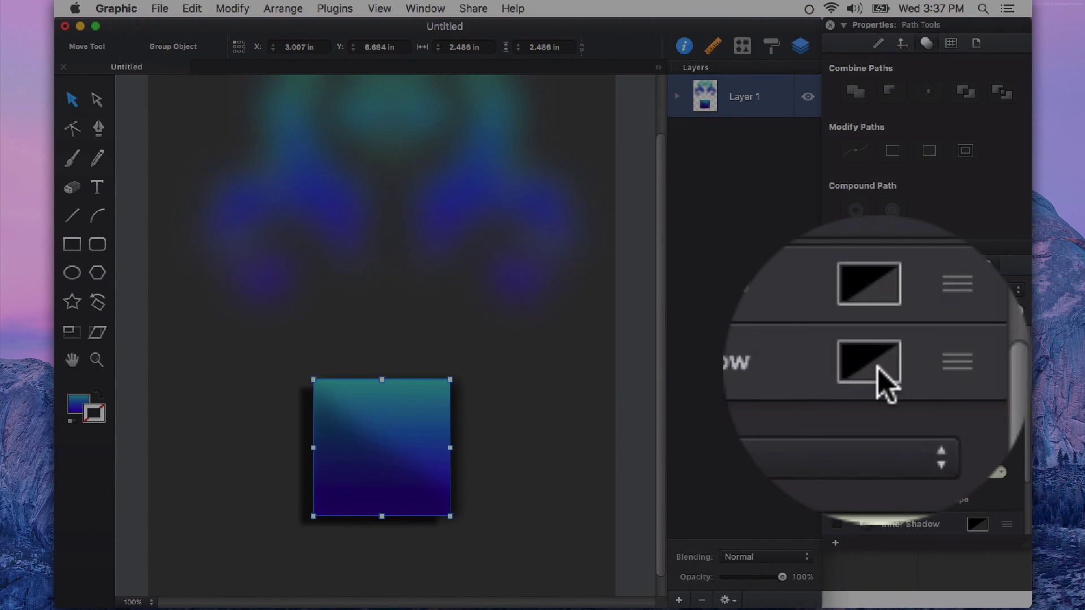
pyautogui.click(977, 367)
pyautogui.moveTo(896, 419); pyautogui.dragTo(883, 456)
pyautogui.click(513, 495)
pyautogui.click(513, 495)
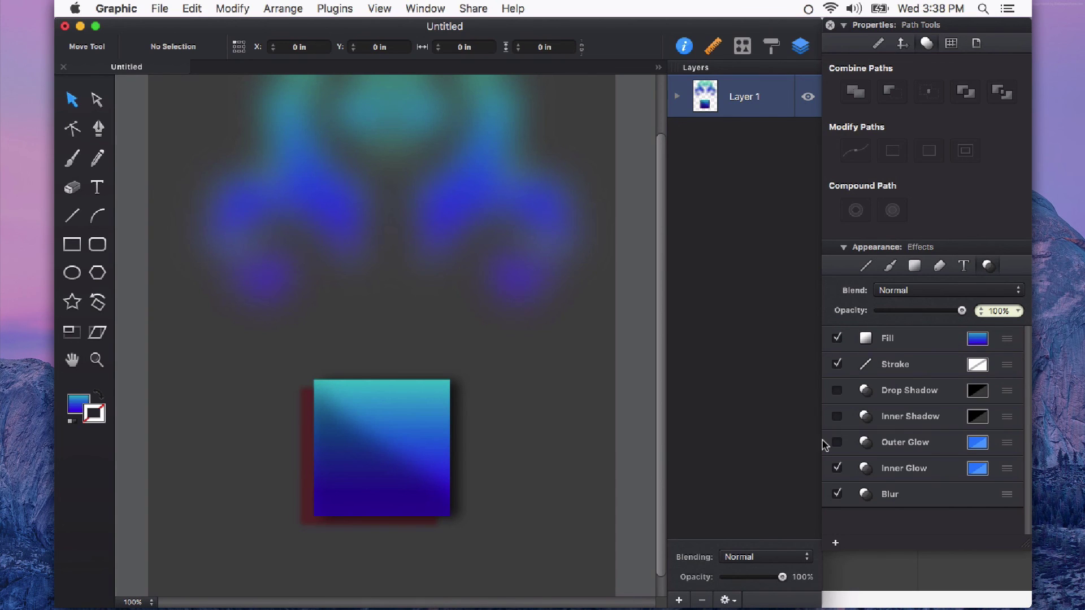